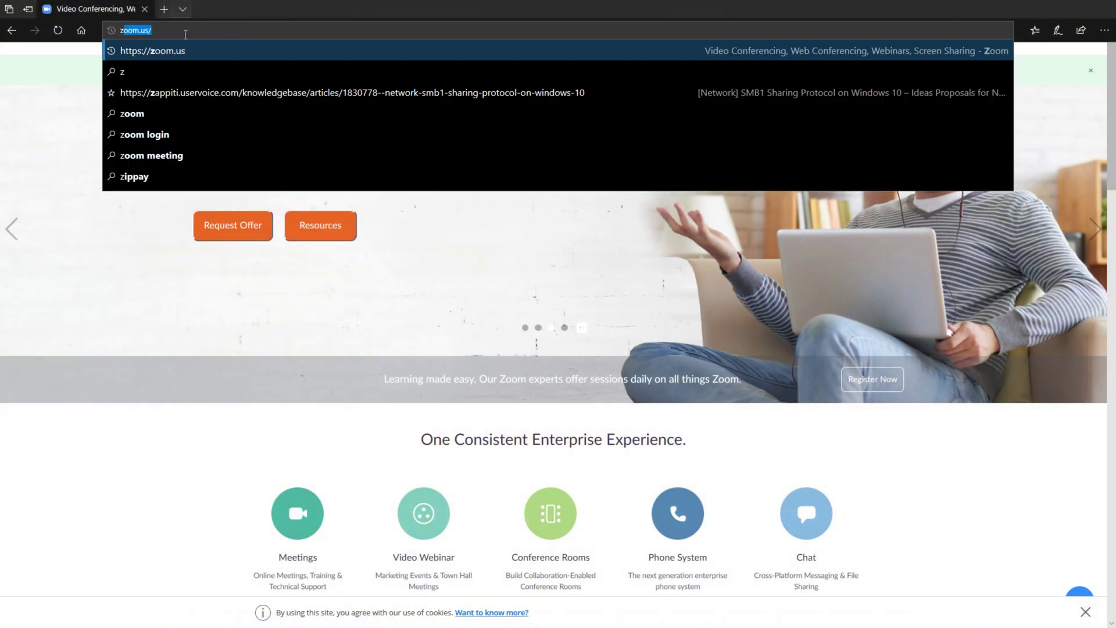
Type the zoom.us address into the browser's address bar.
type("m")
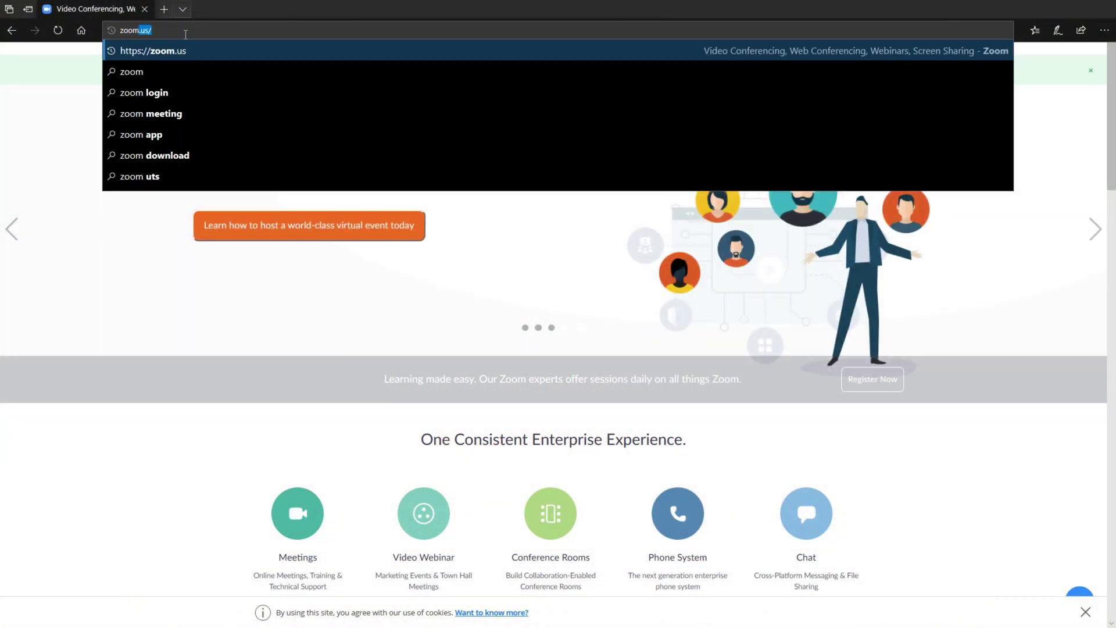
type(".us")
Load zoom.us and go to JOIN A MEETING from the top navigation.
key("Return")
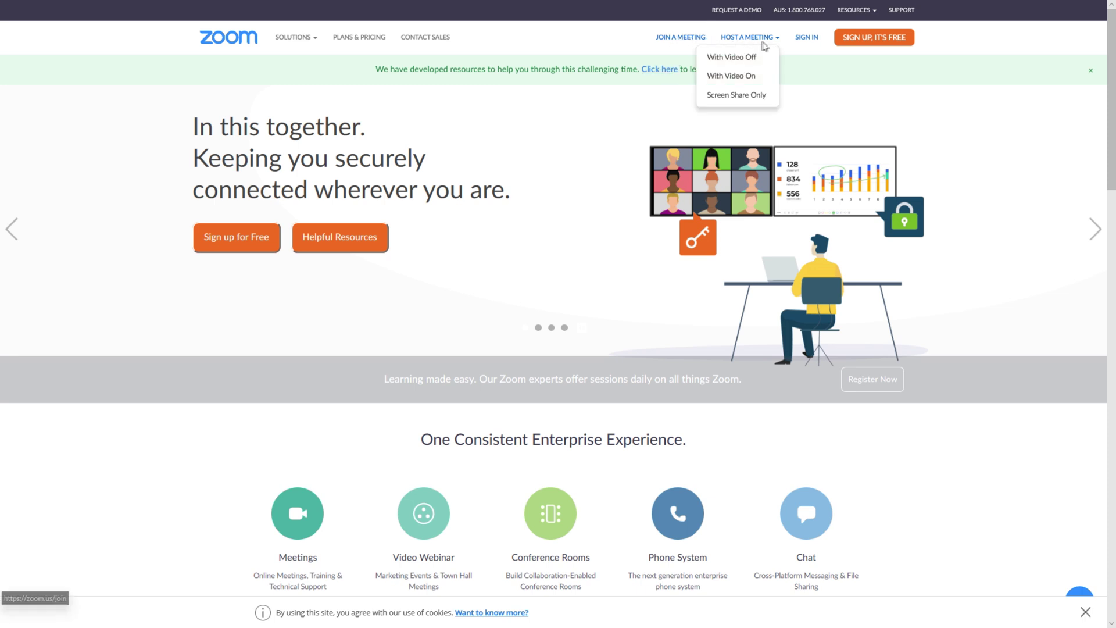
left_click(679, 39)
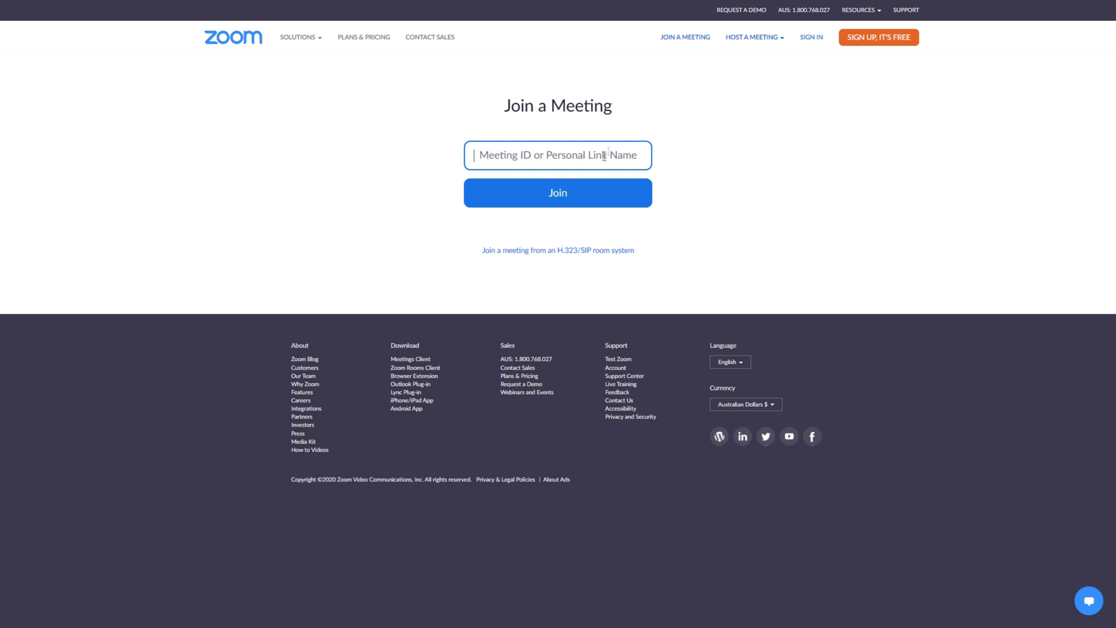
Open the H.323/SIP room system join page and try Connect with an empty pairing code.
left_click(581, 256)
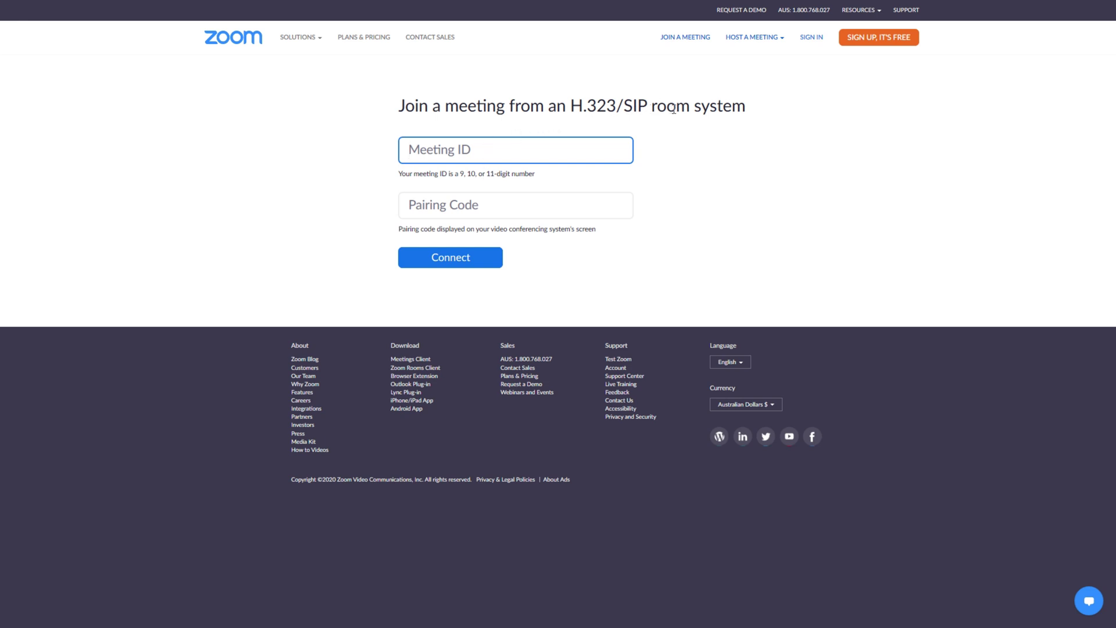
left_click(465, 201)
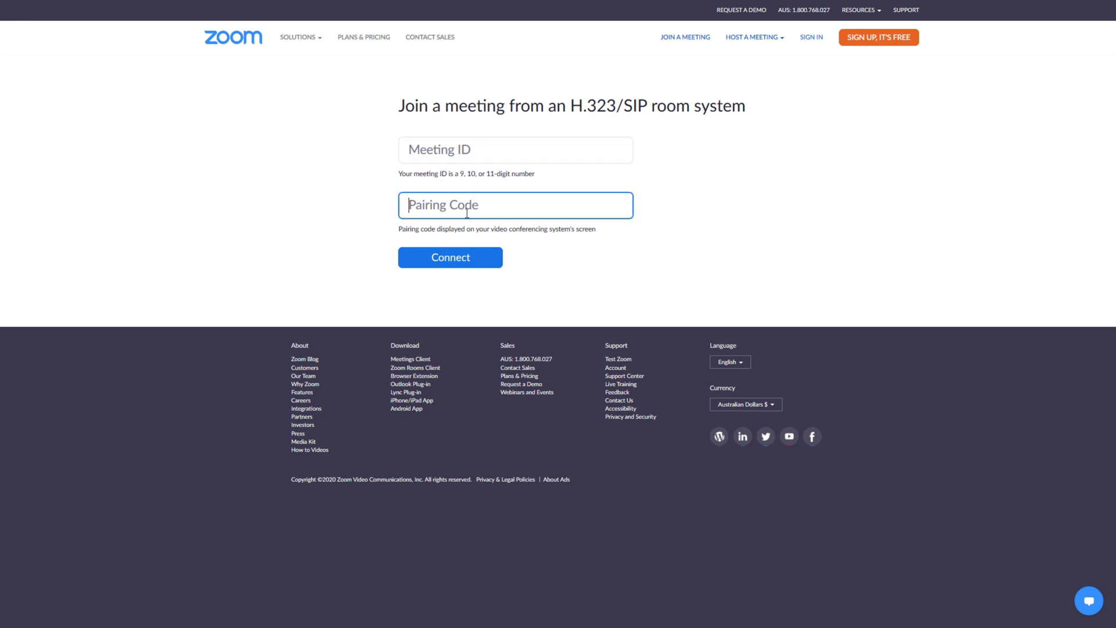
left_click(463, 261)
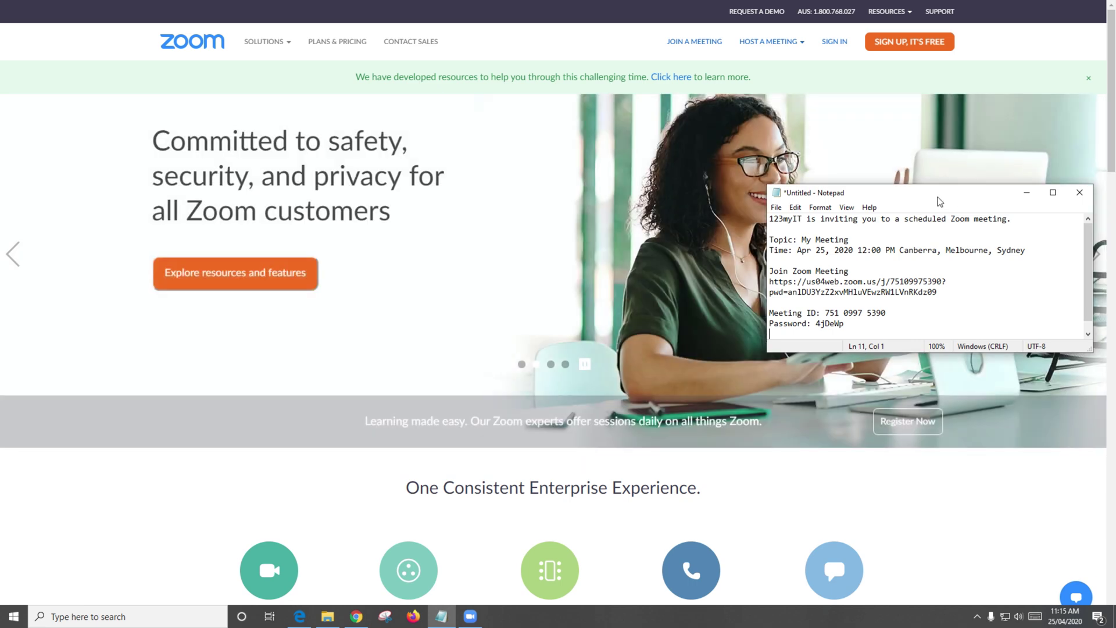
Copy the meeting invitation link from the saved invitation in Notepad.
left_click_drag(937, 199, 662, 195)
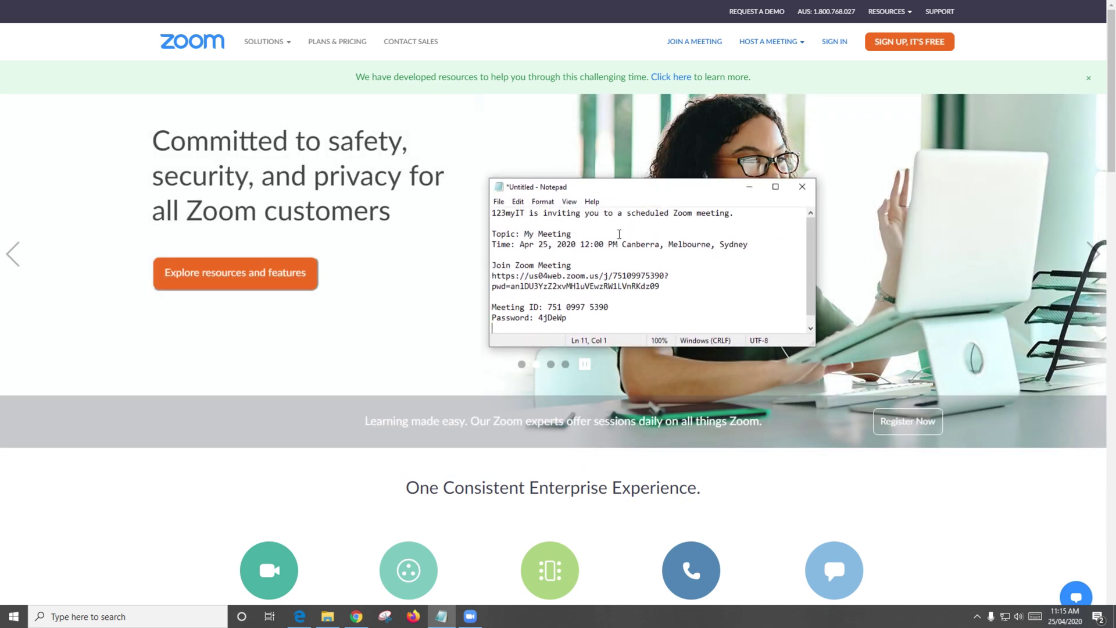
left_click_drag(515, 214, 699, 217)
left_click(561, 224)
left_click_drag(573, 233, 520, 233)
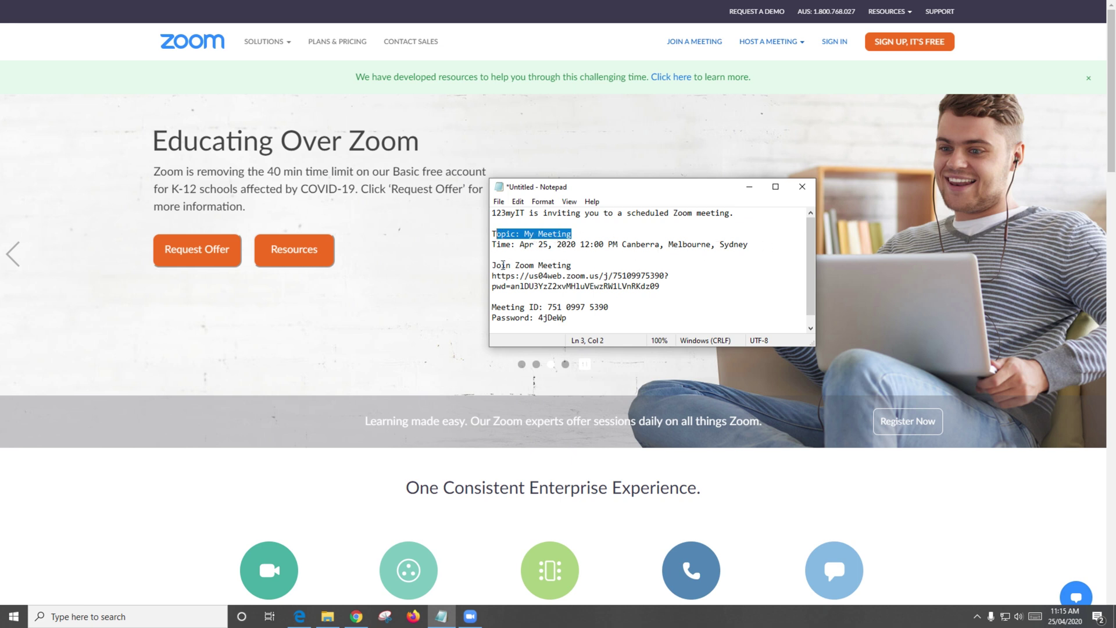
left_click_drag(662, 286, 490, 276)
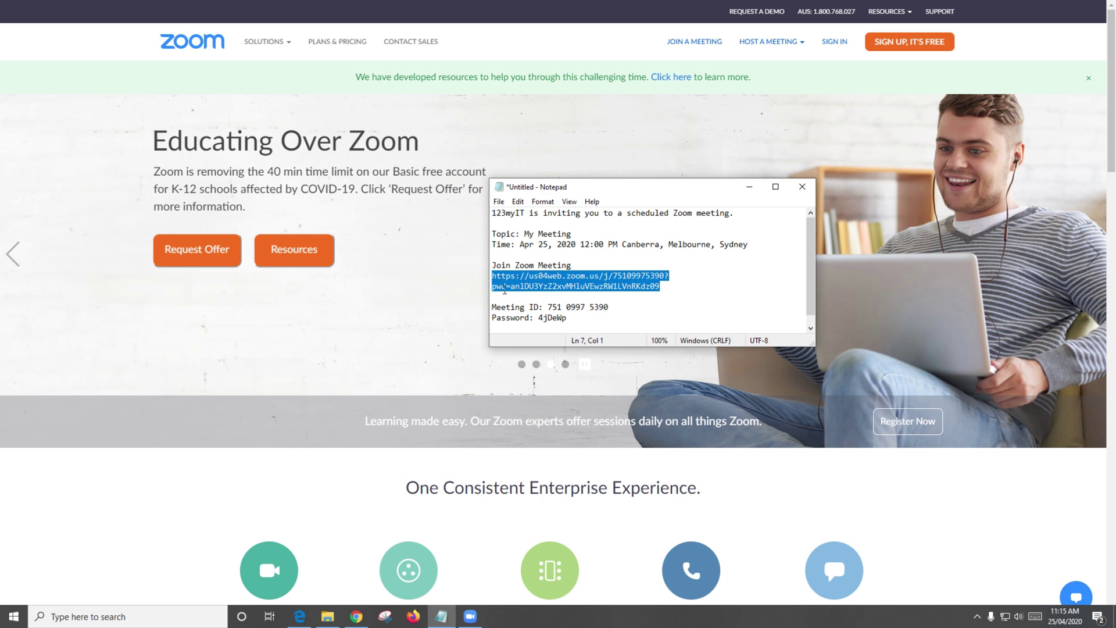
right_click(506, 286)
left_click(544, 319)
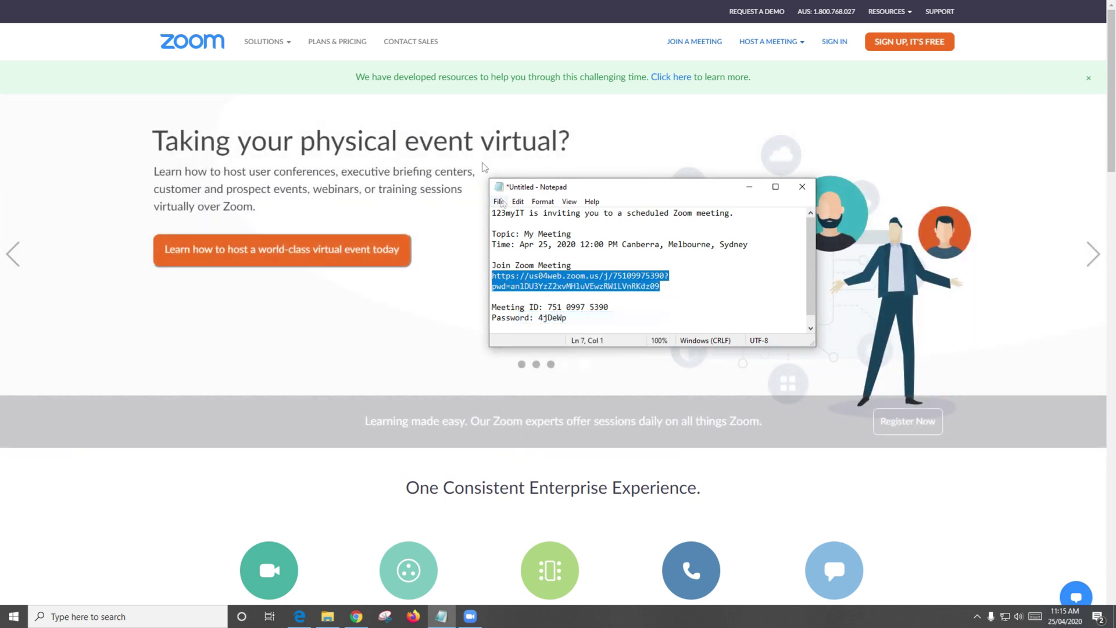
Bring the browser back out of full screen and select its current web address.
left_click(465, 58)
key("F11")
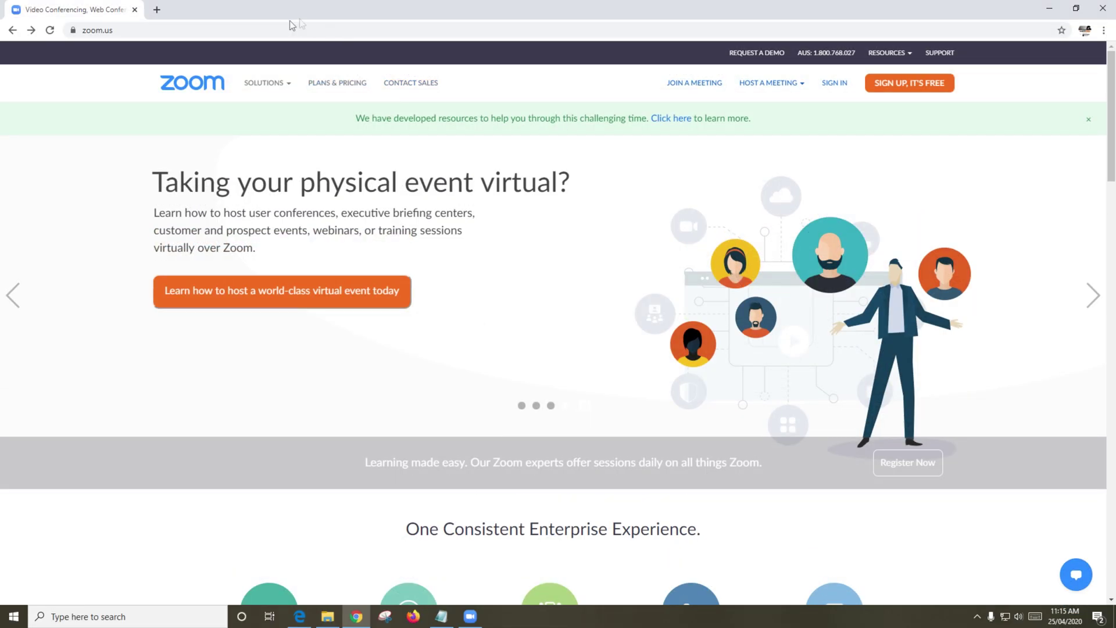
left_click(222, 26)
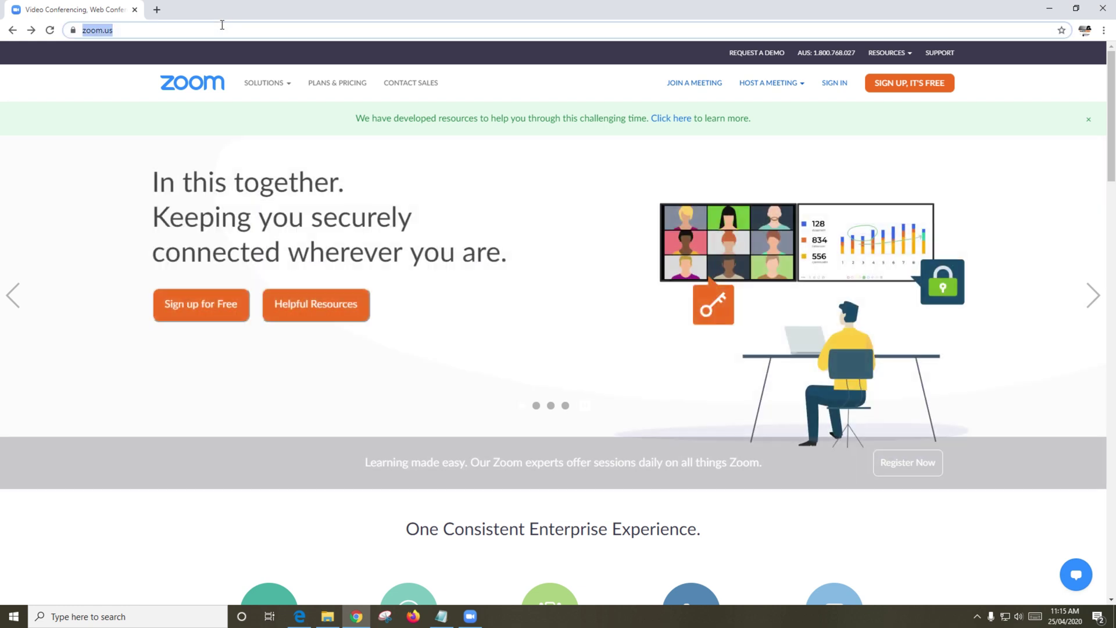
Open the pasted meeting link, then join by pasting the meeting ID on Join a Meeting.
key("ctrl+v")
key("Return")
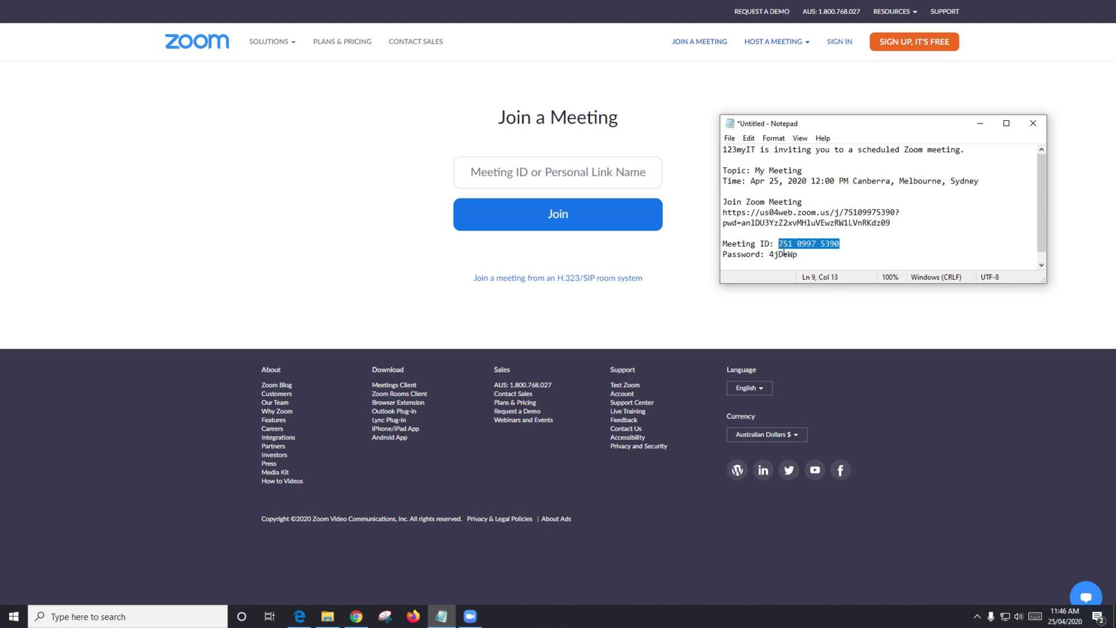
left_click(593, 175)
key("ctrl+v")
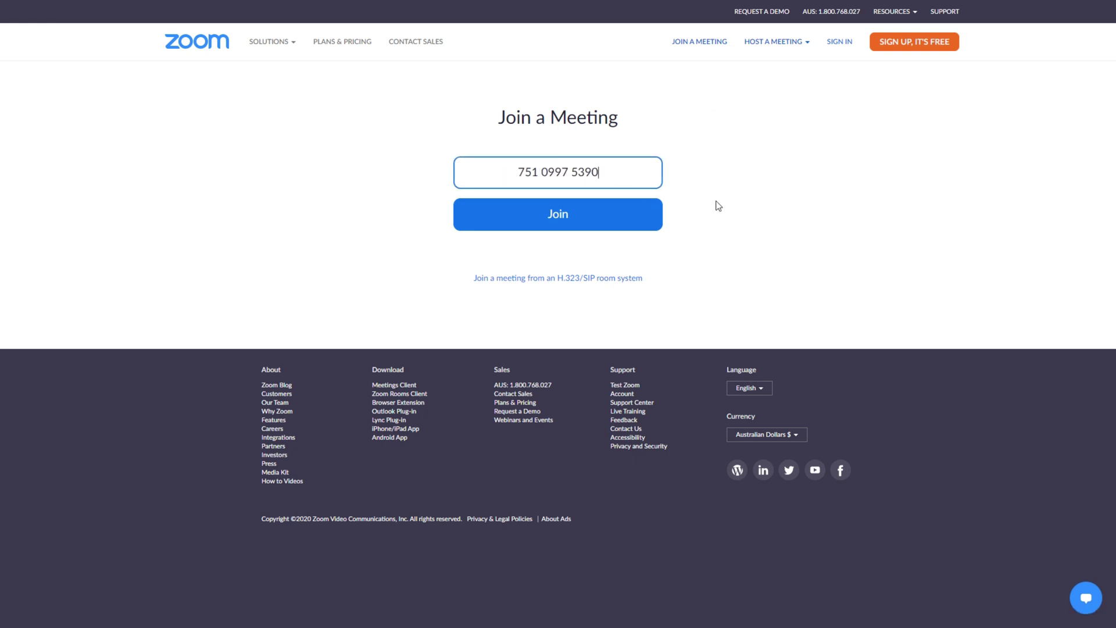
left_click(588, 225)
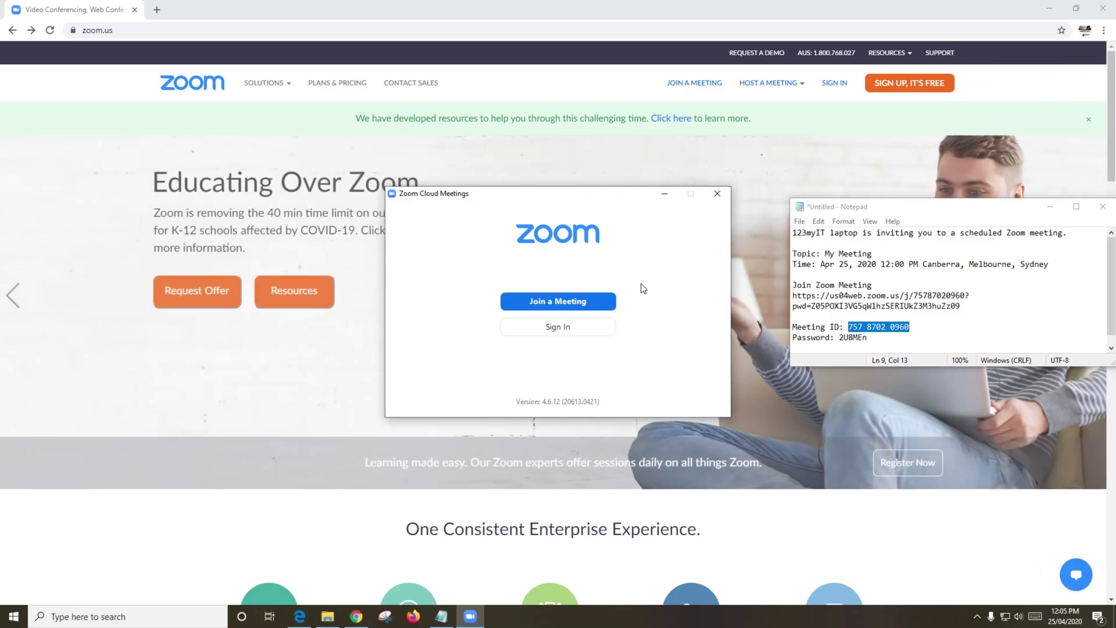
Join the copied meeting ID in the app with audio disconnected and video turned off.
right_click(855, 327)
left_click(872, 365)
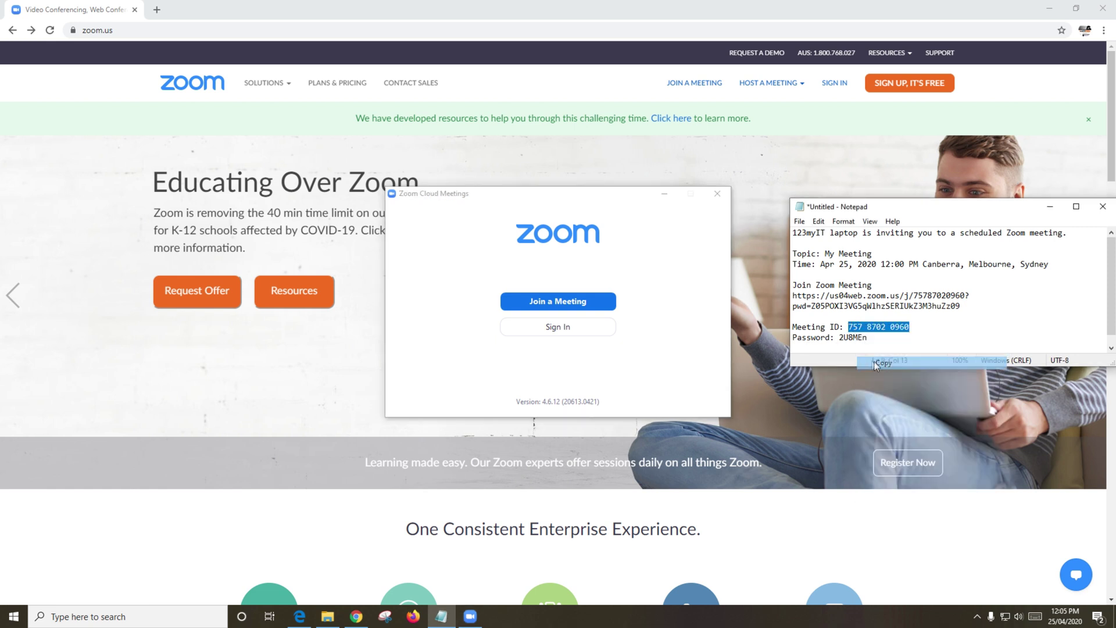
left_click(608, 302)
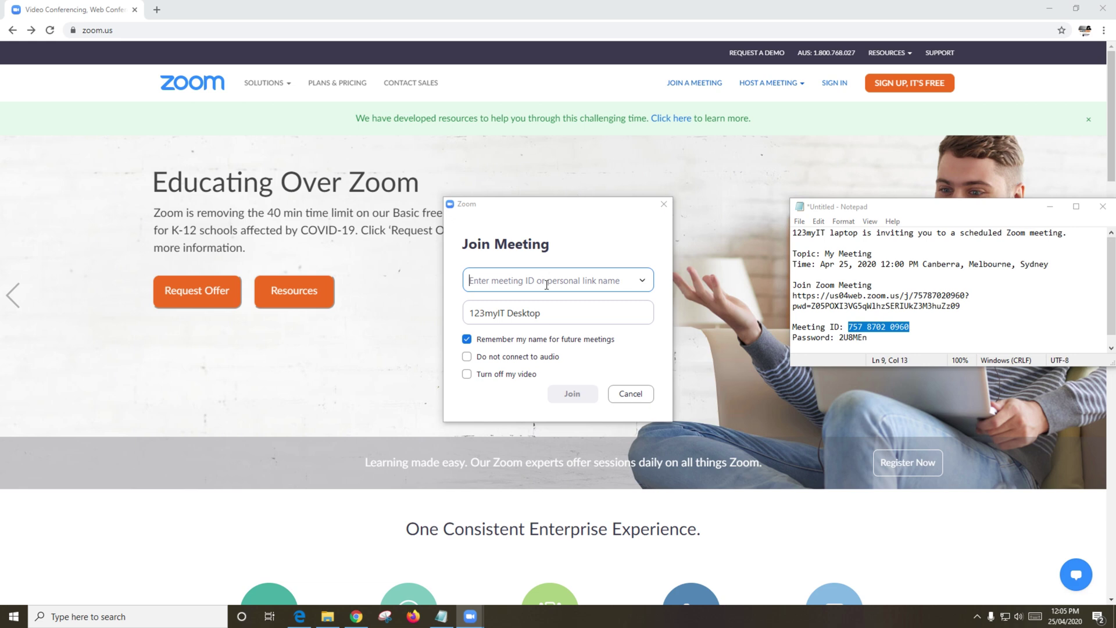
key("ctrl+v")
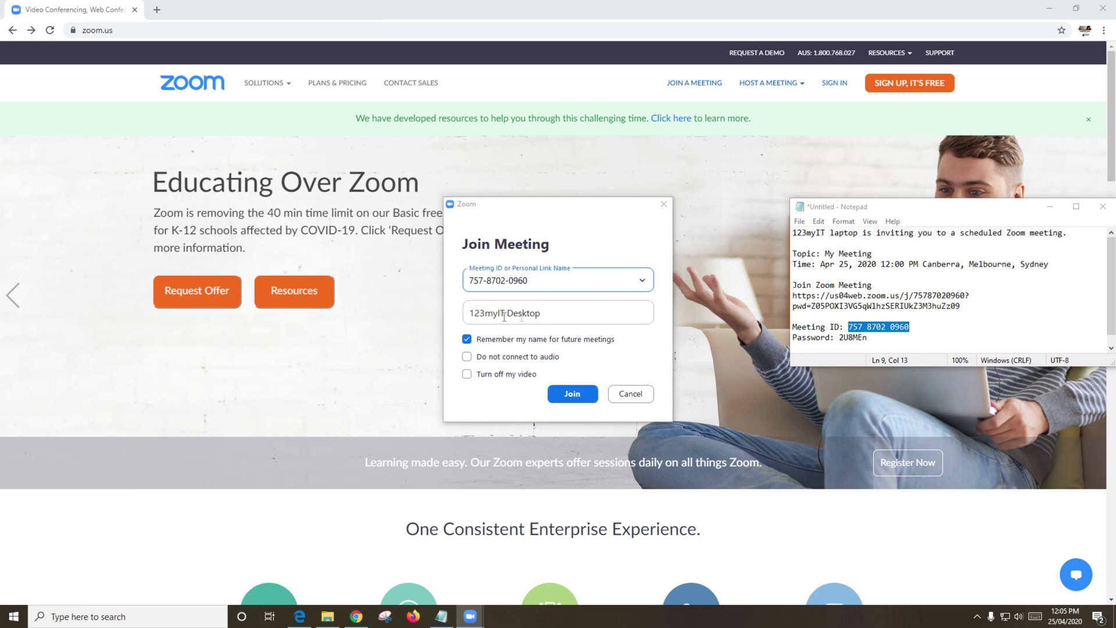
left_click(582, 313)
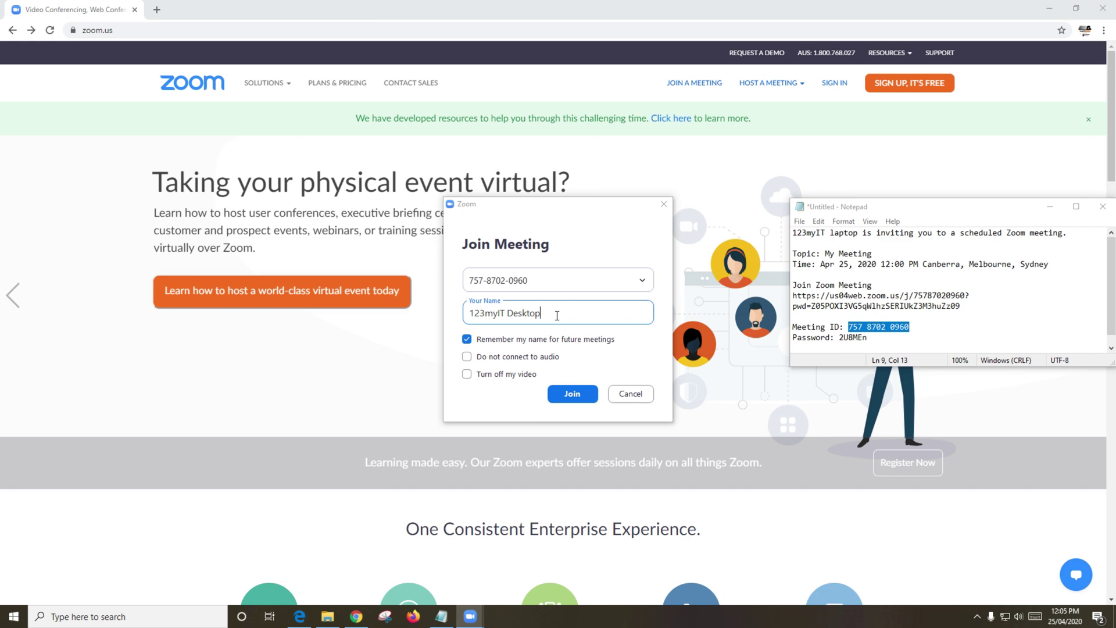
left_click(467, 356)
left_click(467, 374)
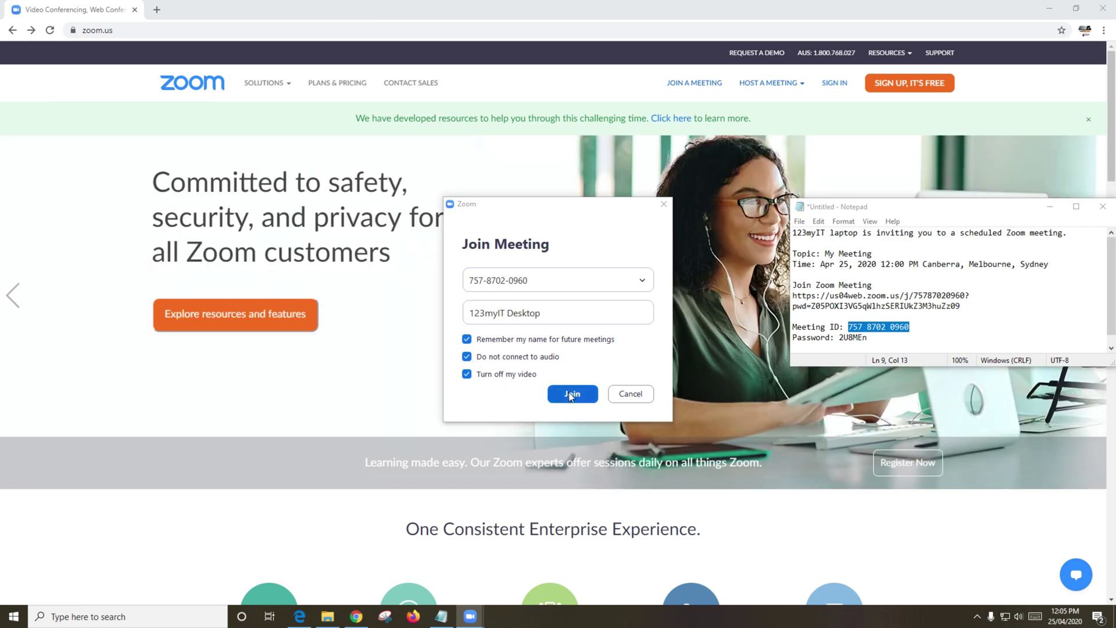
left_click(572, 395)
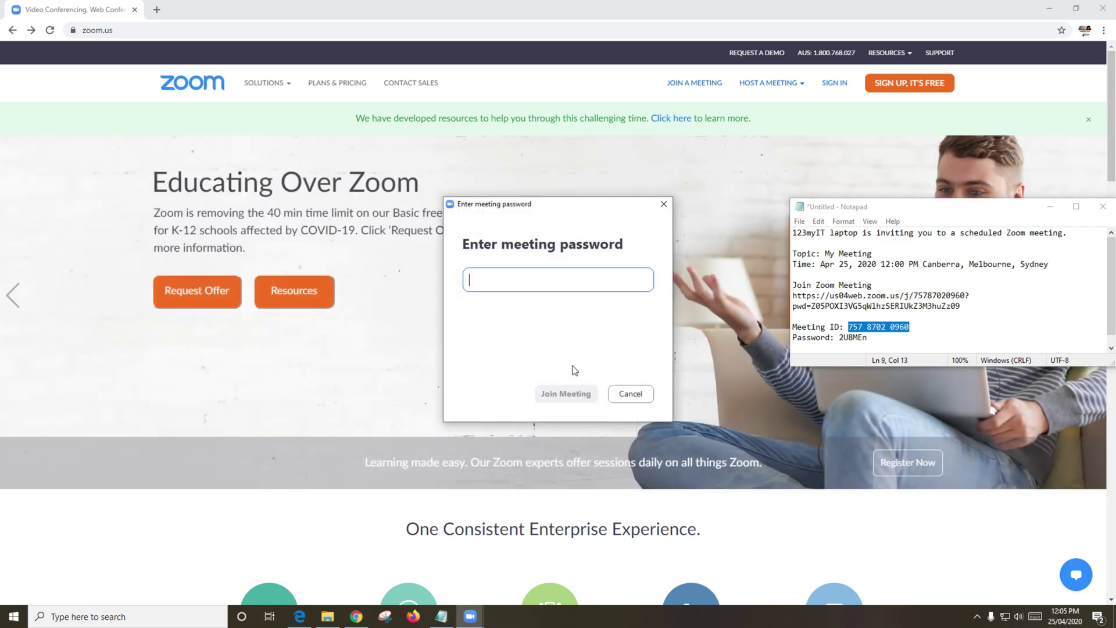
Copy the meeting password from the invitation and submit it to join.
left_click(875, 344)
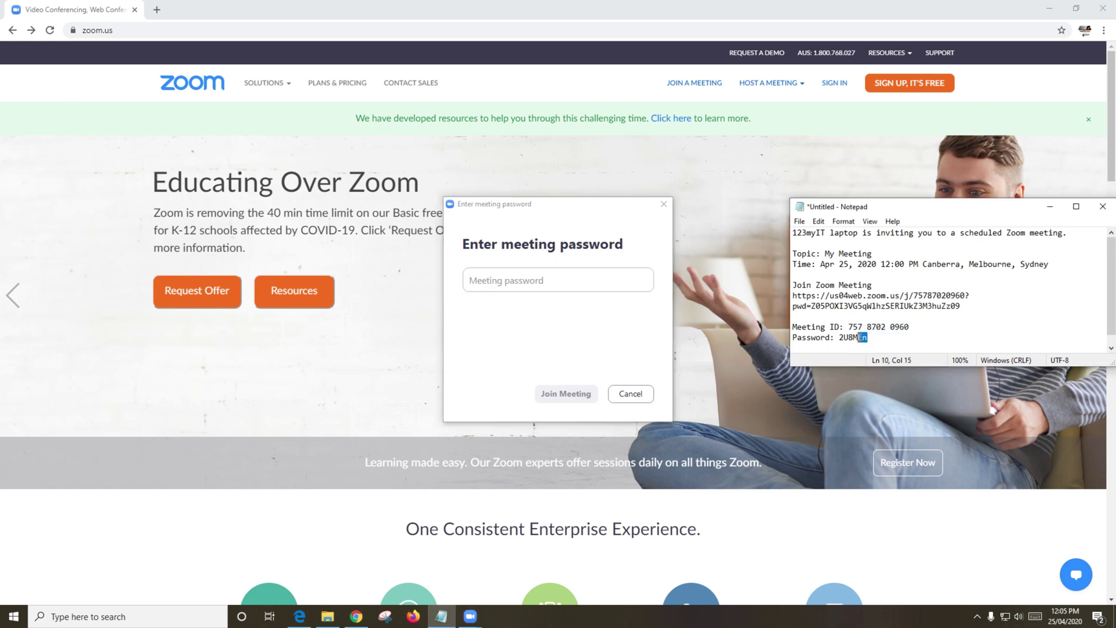
right_click(852, 339)
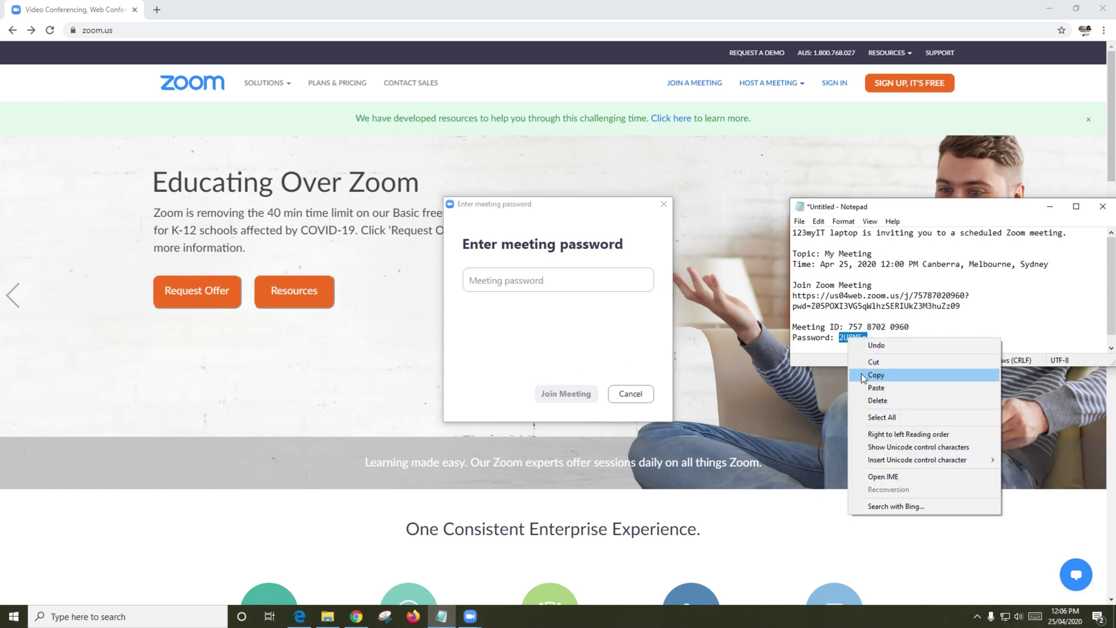
left_click(864, 377)
left_click(575, 283)
key("ctrl+v")
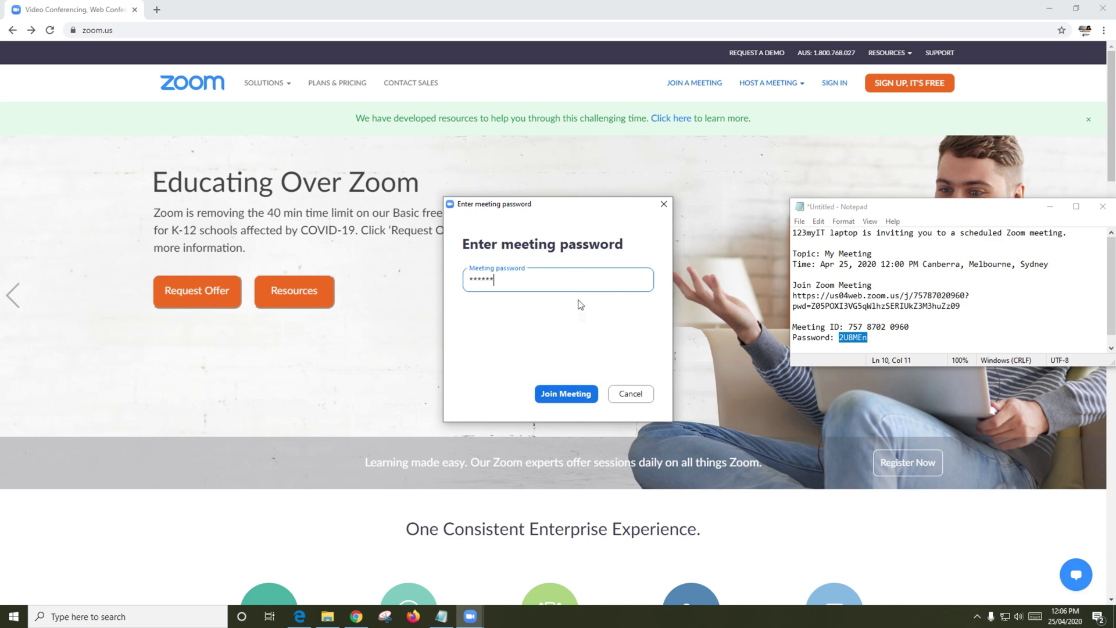
left_click(576, 395)
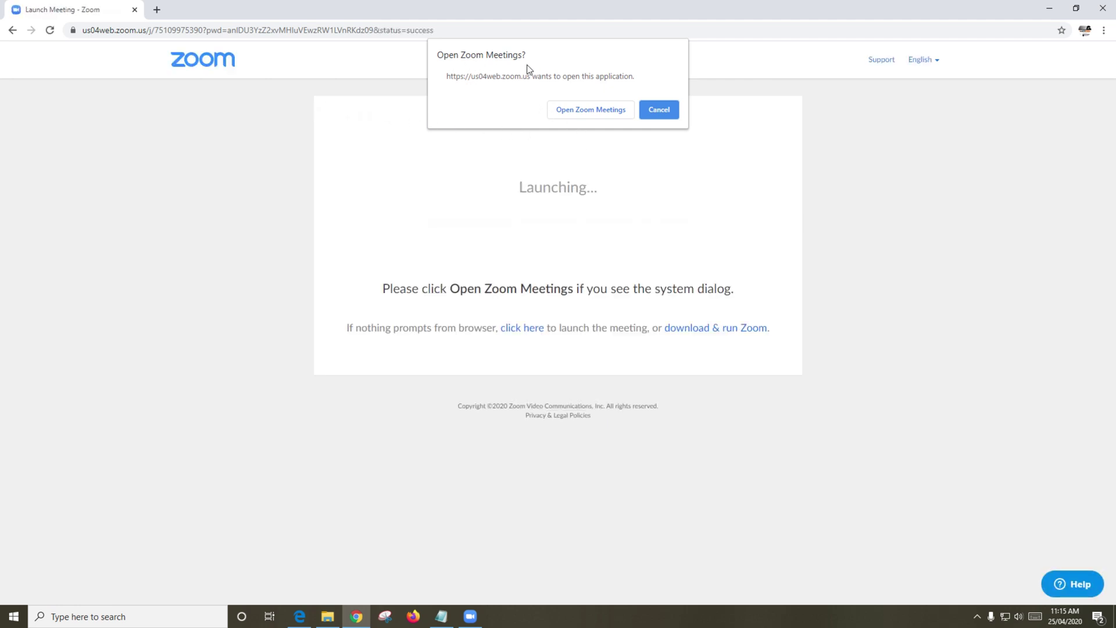
Let the browser launch Zoom Meetings, nudge the wait-for-host window up, and open audio settings.
left_click(599, 116)
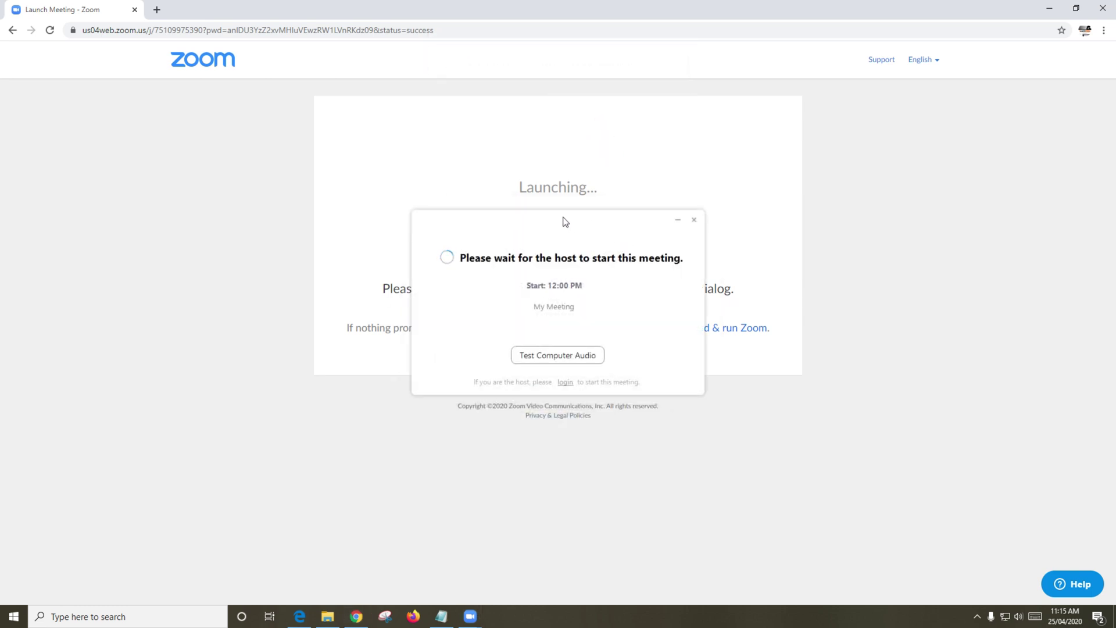
left_click_drag(563, 218, 566, 180)
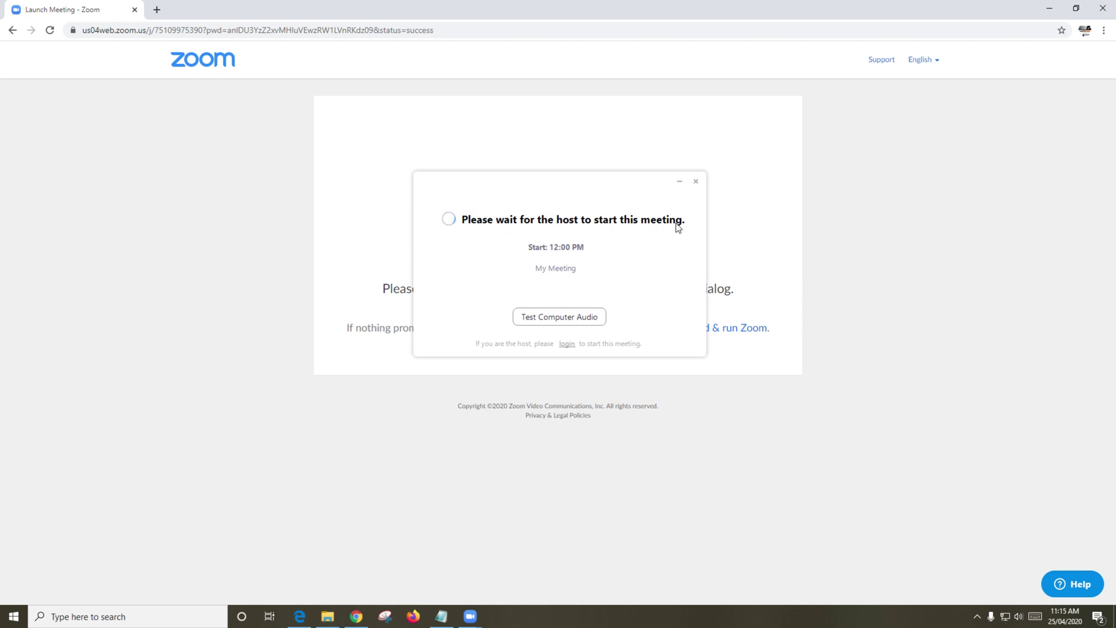
left_click(566, 319)
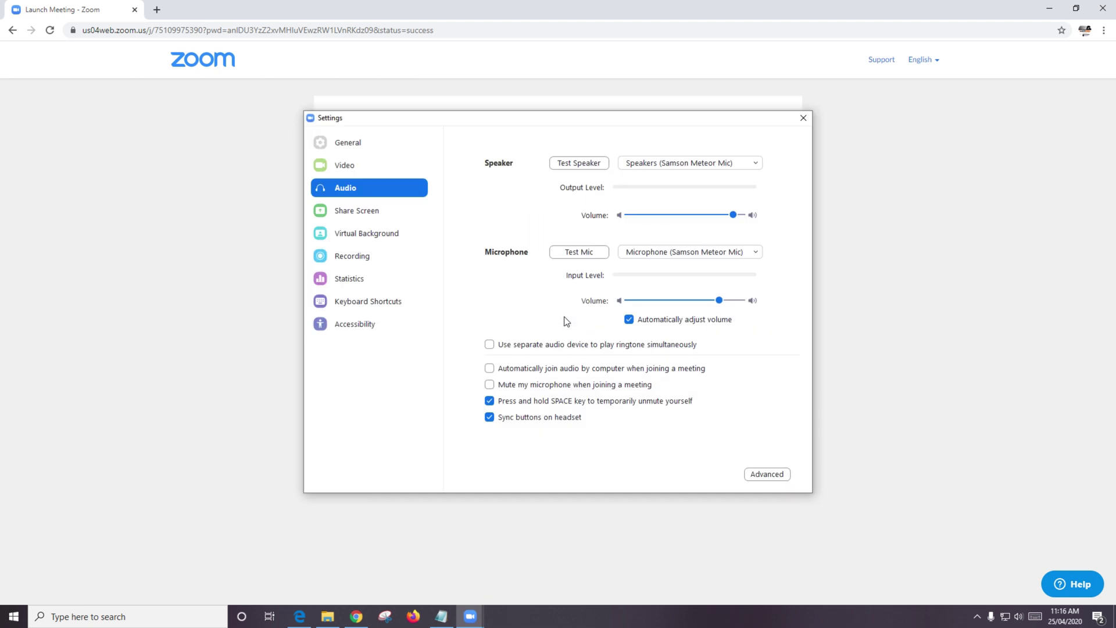
Test the speaker, switch output to the Logitech G633 headset at lower volume, and review microphones.
left_click(591, 165)
left_click(591, 165)
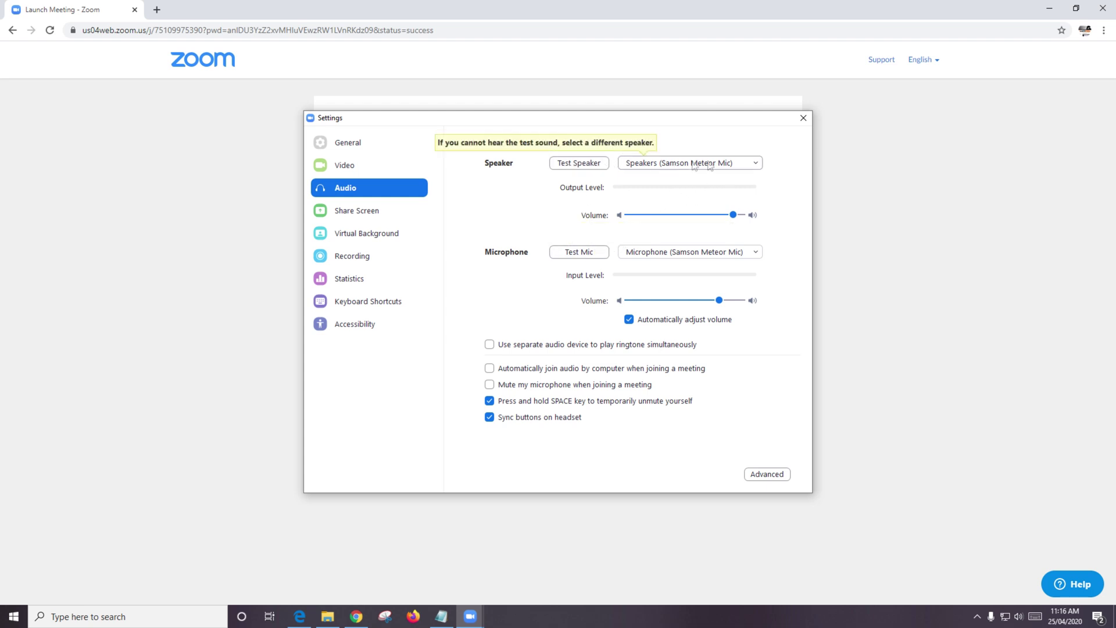
left_click(756, 165)
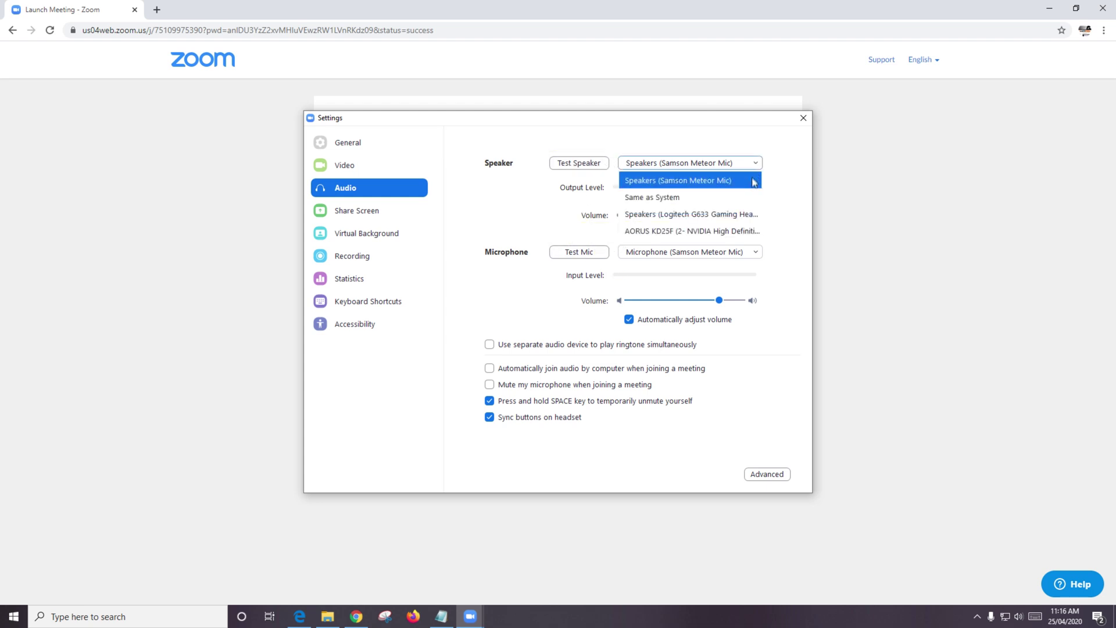
left_click(748, 215)
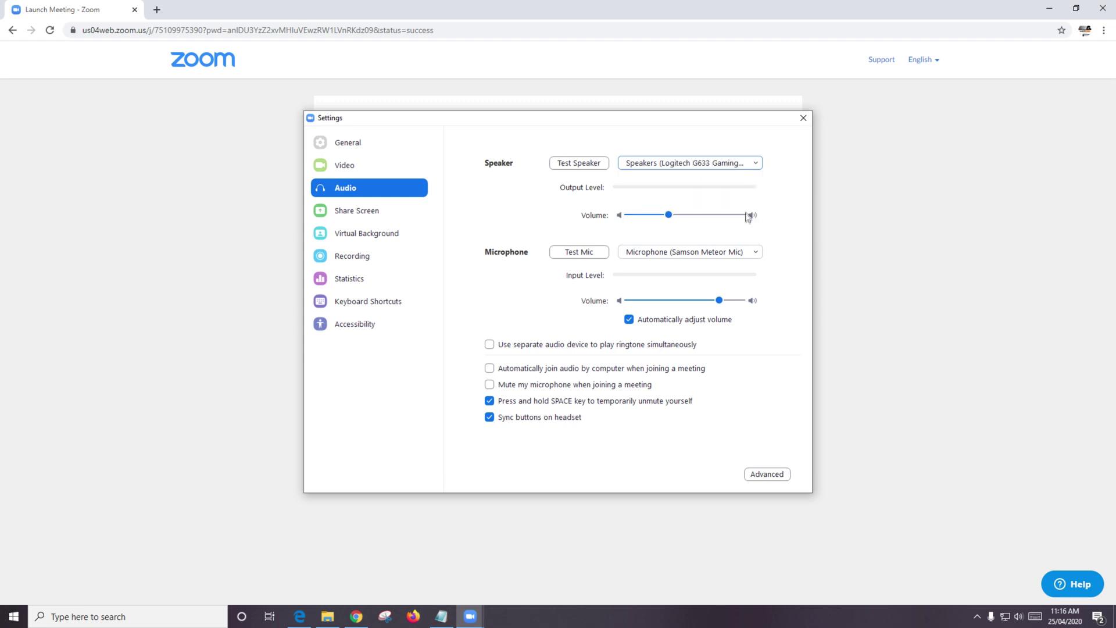
left_click(669, 215)
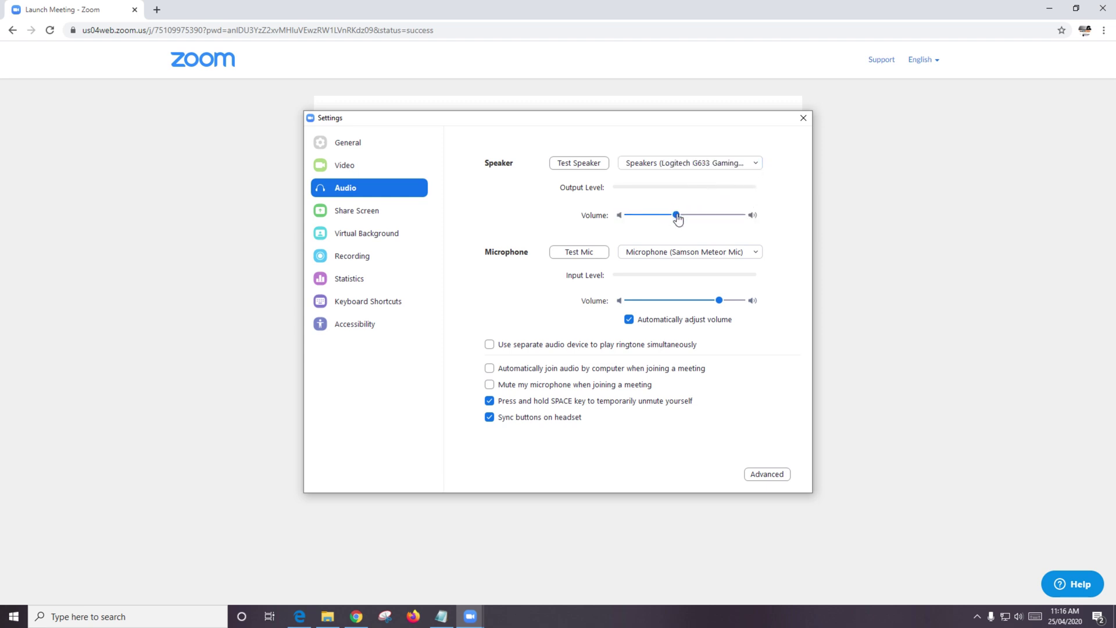
left_click(757, 253)
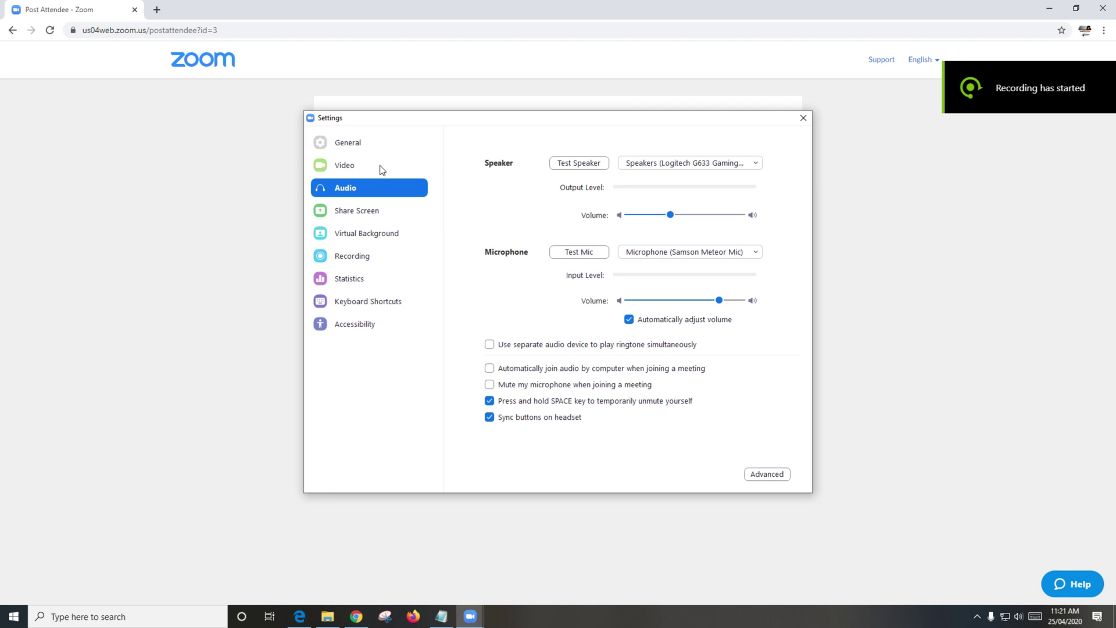
left_click(379, 166)
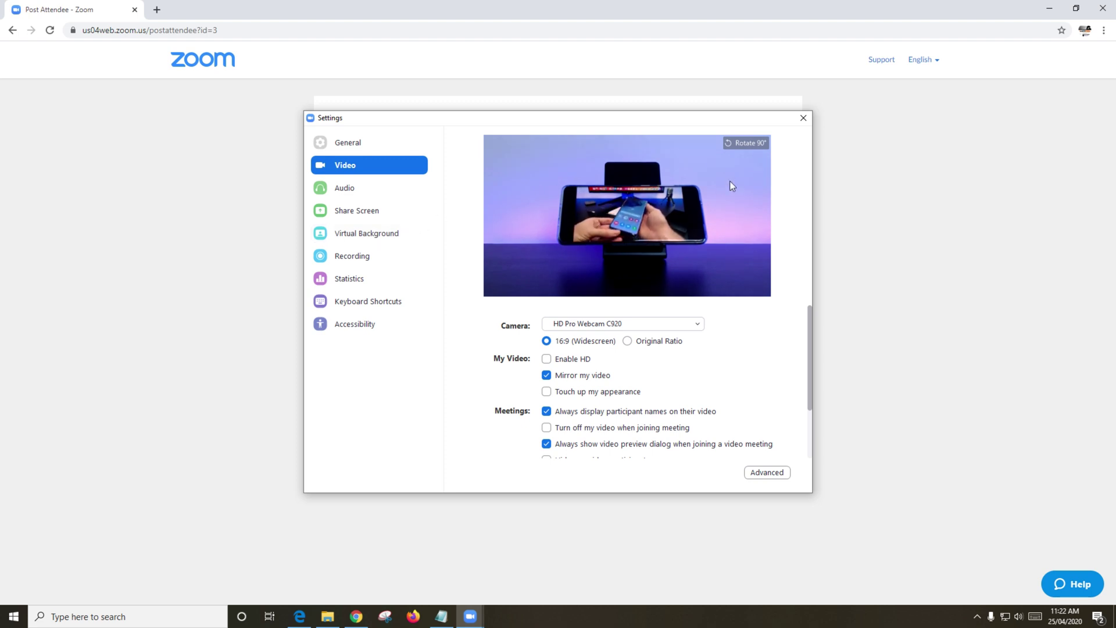
Rotate the camera preview full circle, keep the HD Pro Webcam C920, and restore 16:9 widescreen.
left_click(735, 144)
left_click(736, 143)
left_click(735, 143)
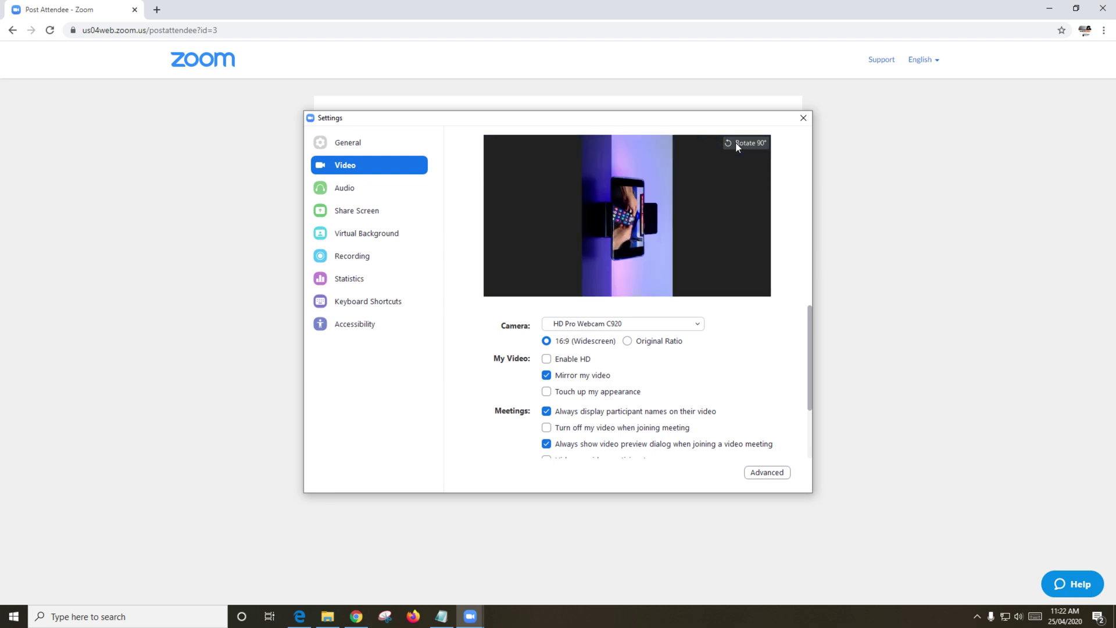
left_click(735, 144)
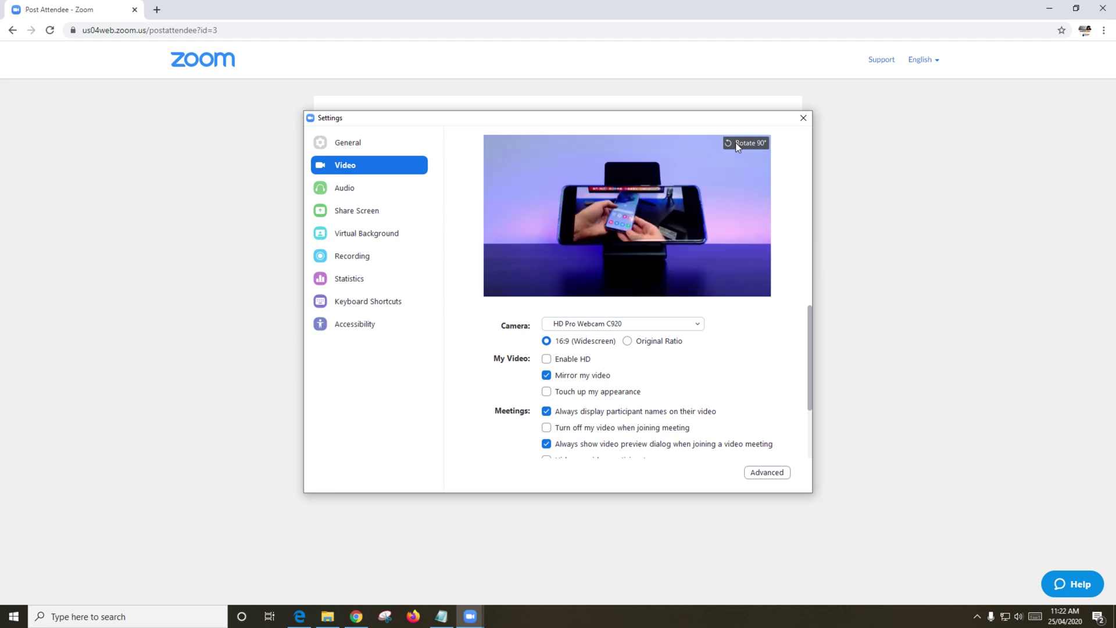
left_click(653, 326)
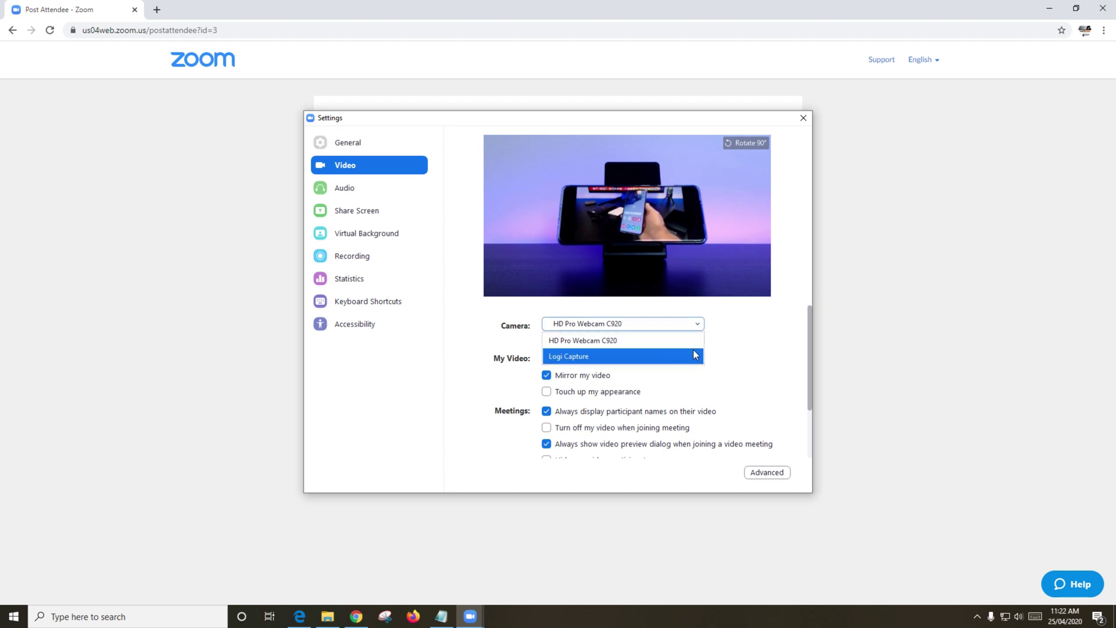
left_click(733, 332)
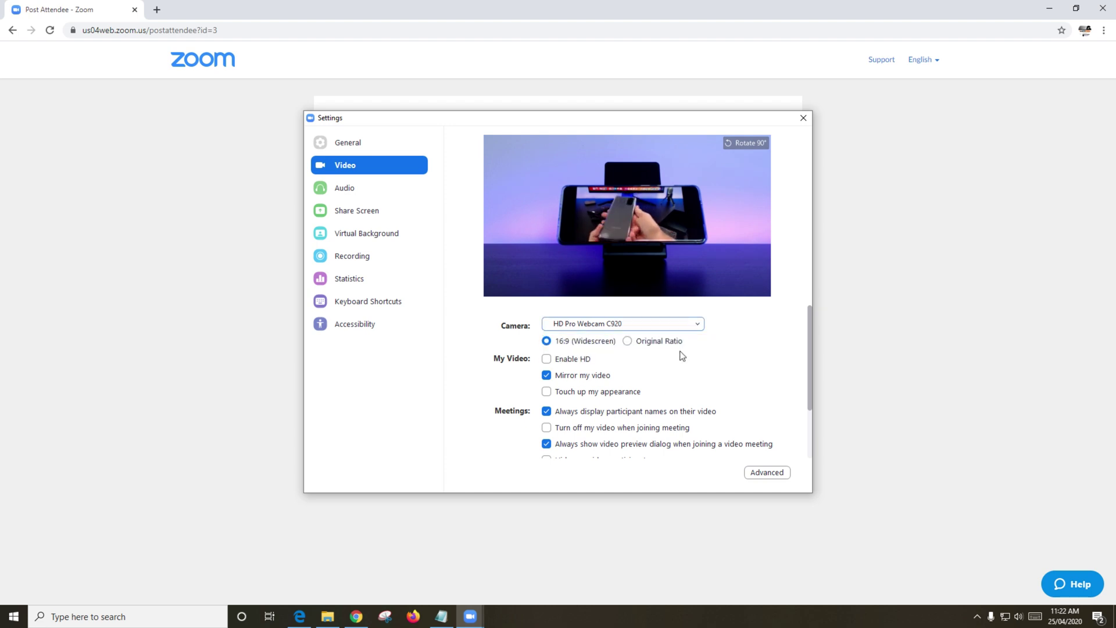
left_click(644, 344)
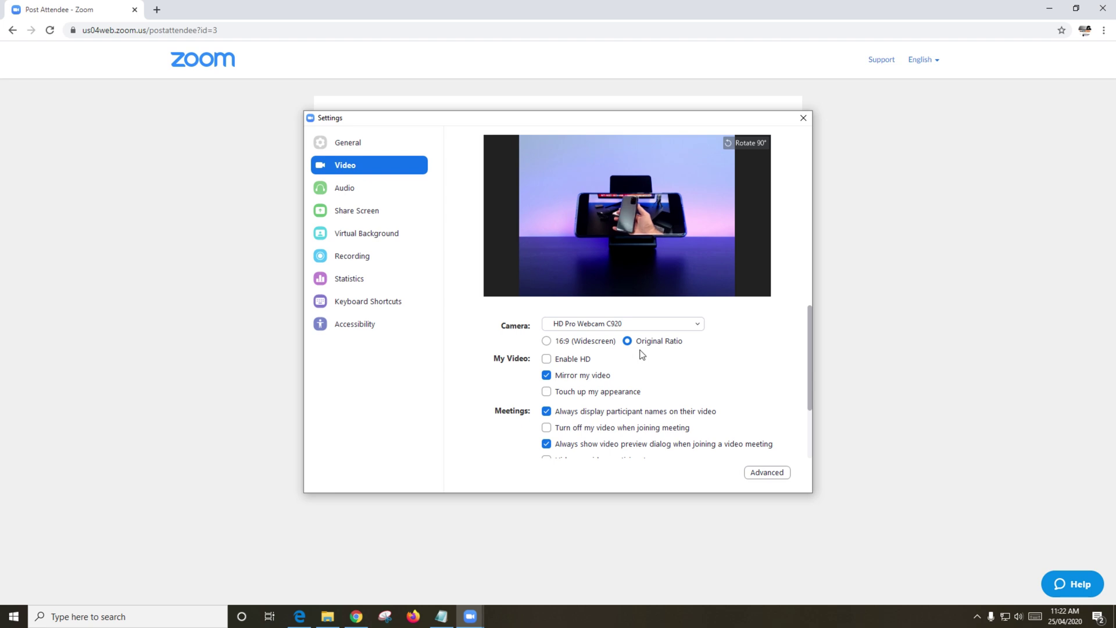
left_click(556, 346)
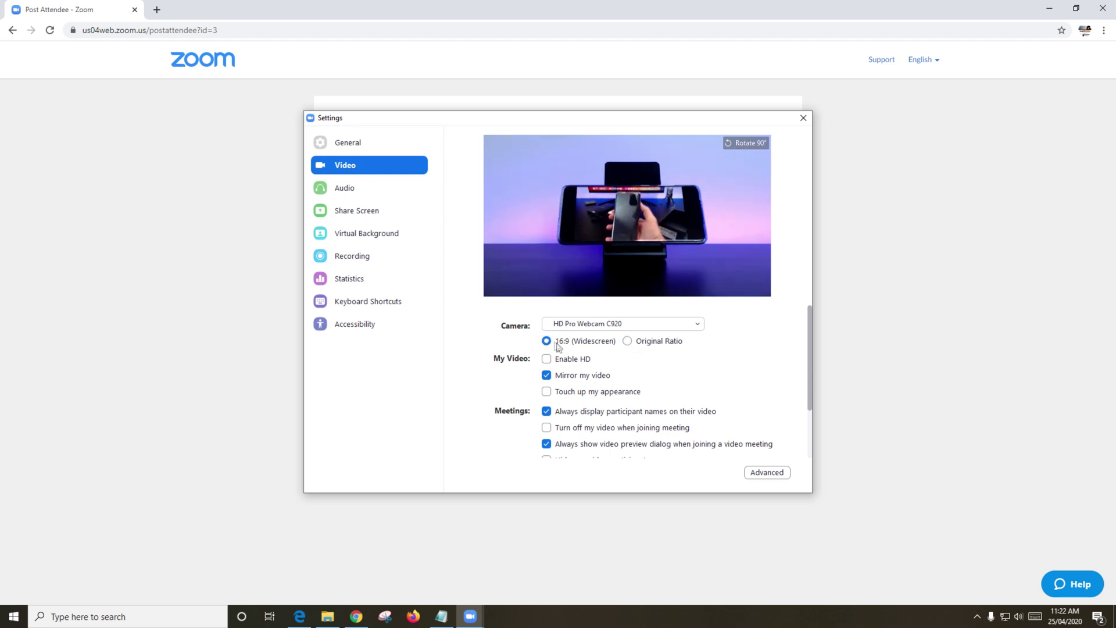
Turn on HD video, leaving mirroring on and touch-up off after trying both.
left_click(548, 360)
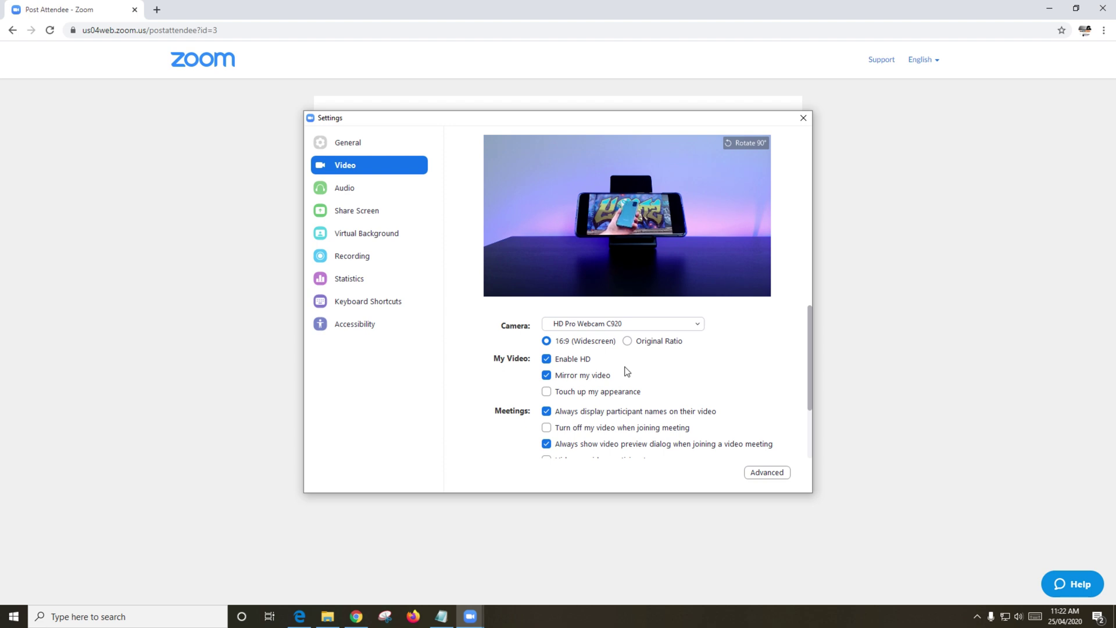
left_click(547, 376)
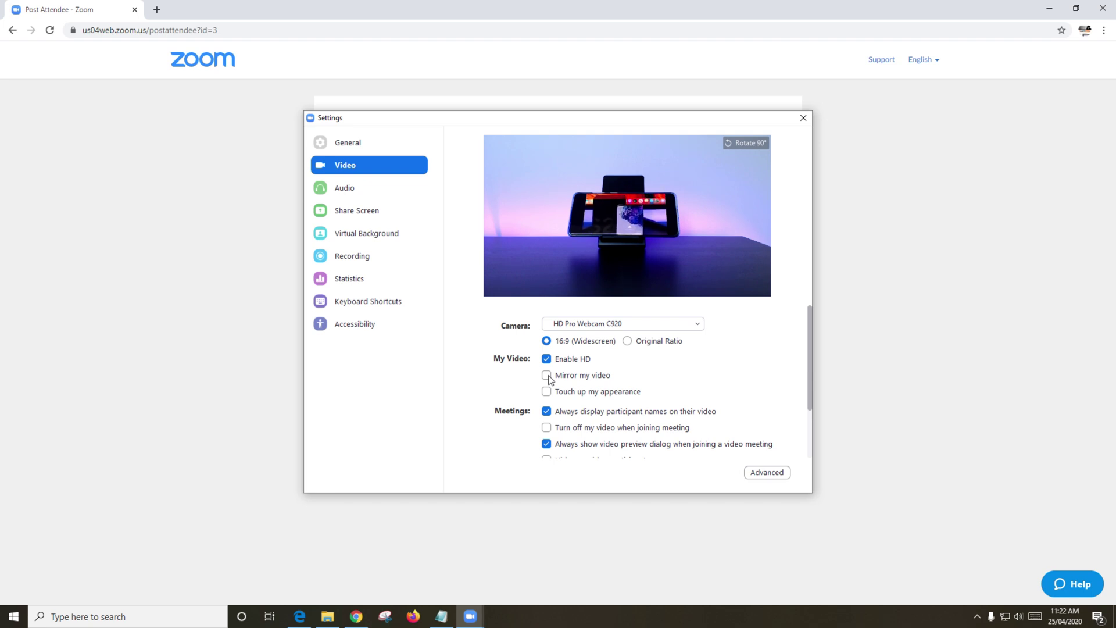
left_click(547, 375)
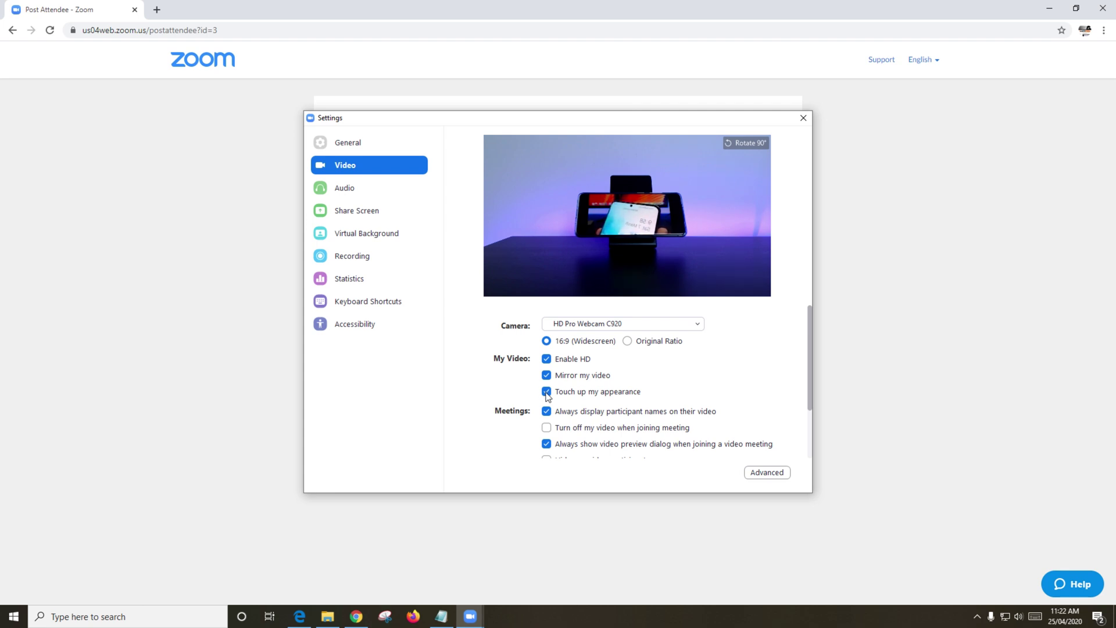
left_click(546, 392)
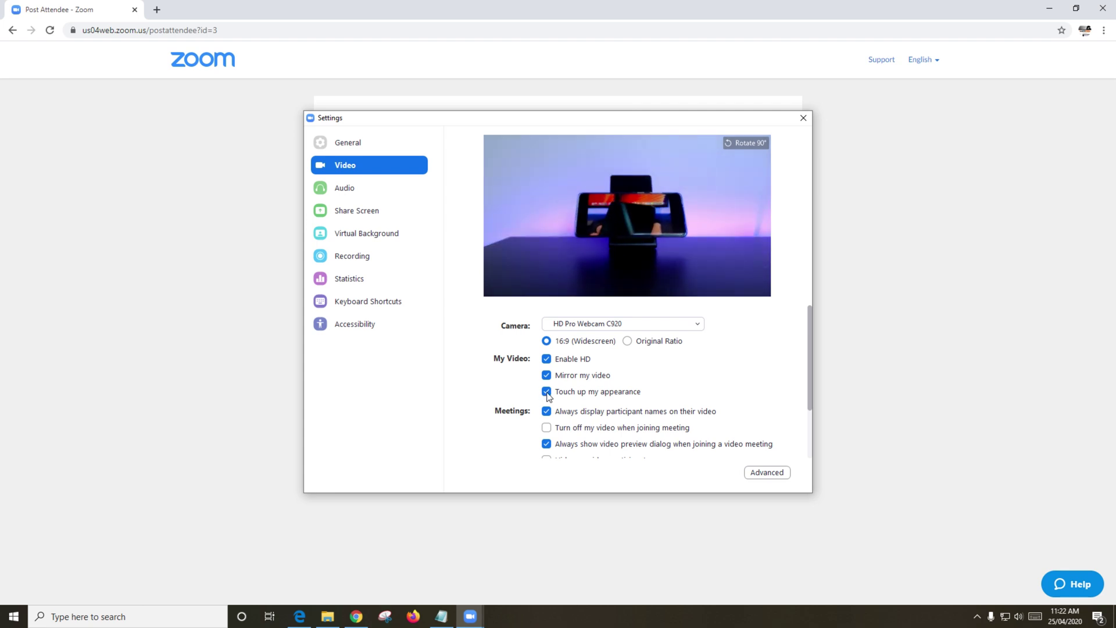
left_click(546, 392)
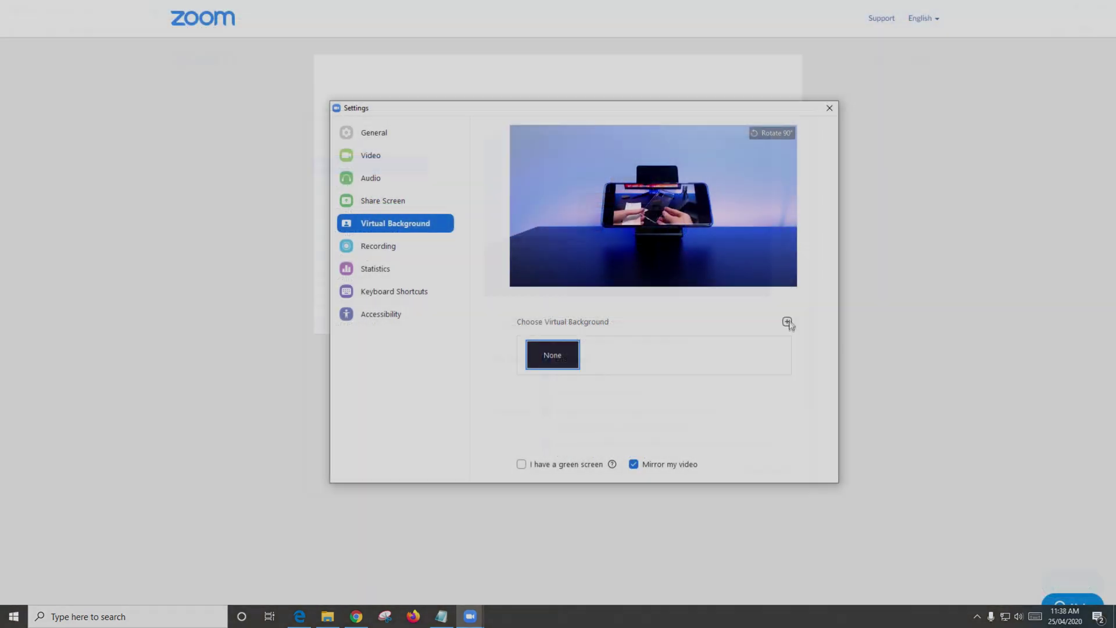
left_click(787, 321)
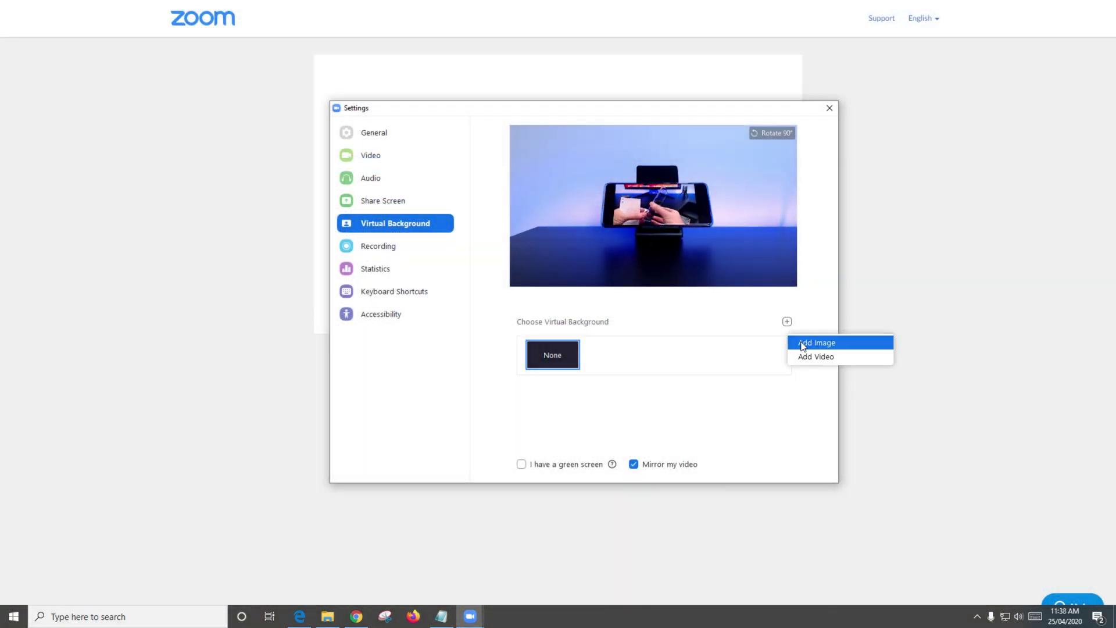
Add the 123myIT image as background, stop mirroring, and switch between None and 123myIT, ending on None.
left_click(803, 343)
double_click(491, 241)
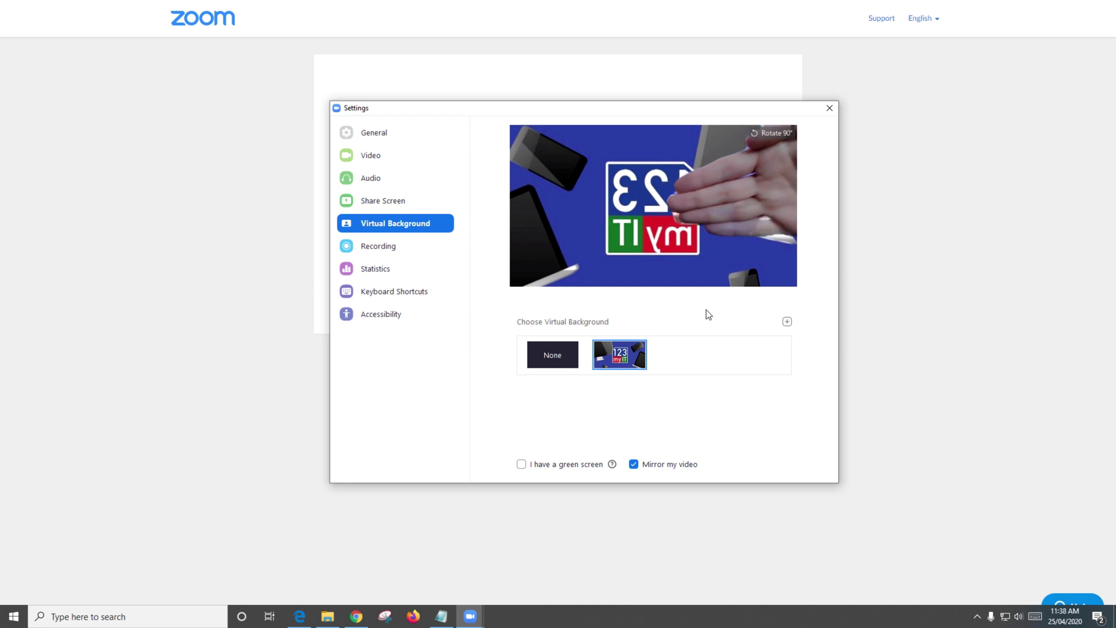
left_click(633, 464)
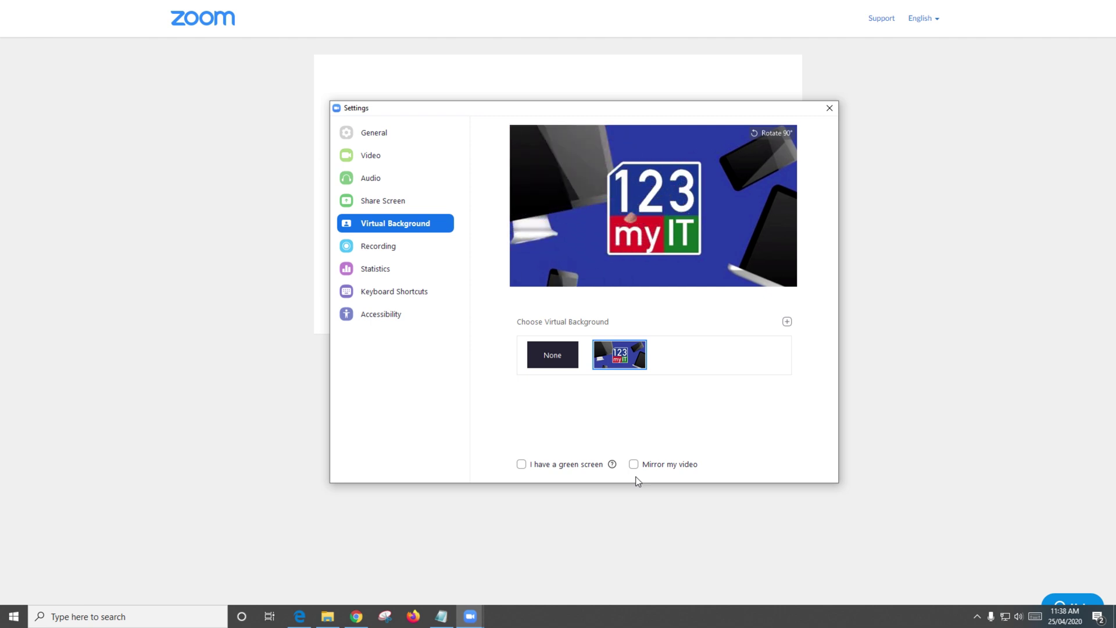
left_click(573, 355)
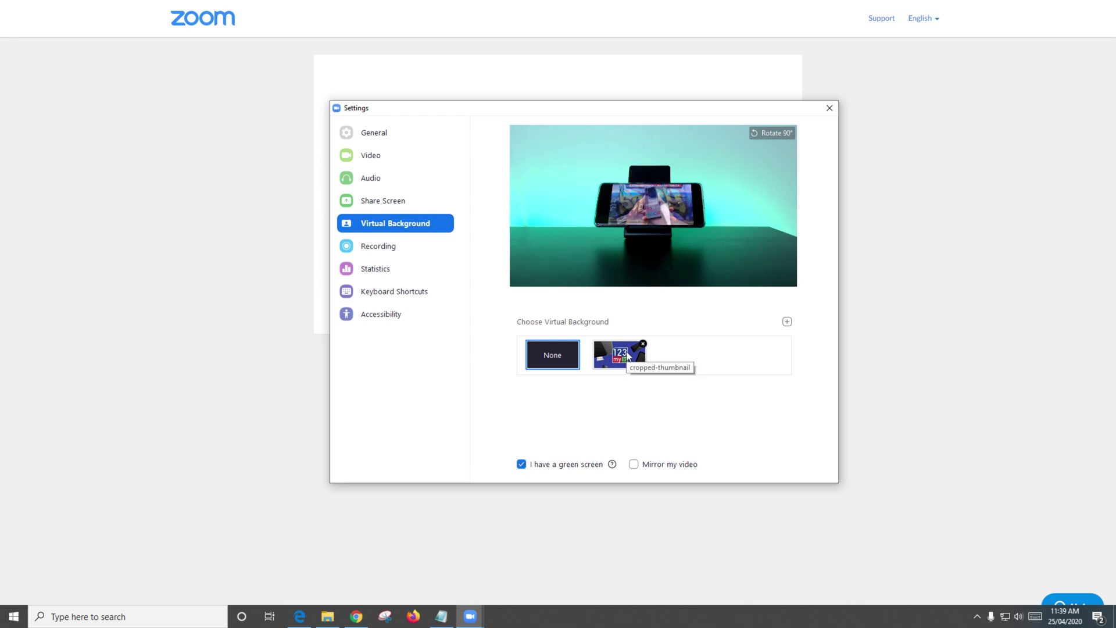
left_click(621, 363)
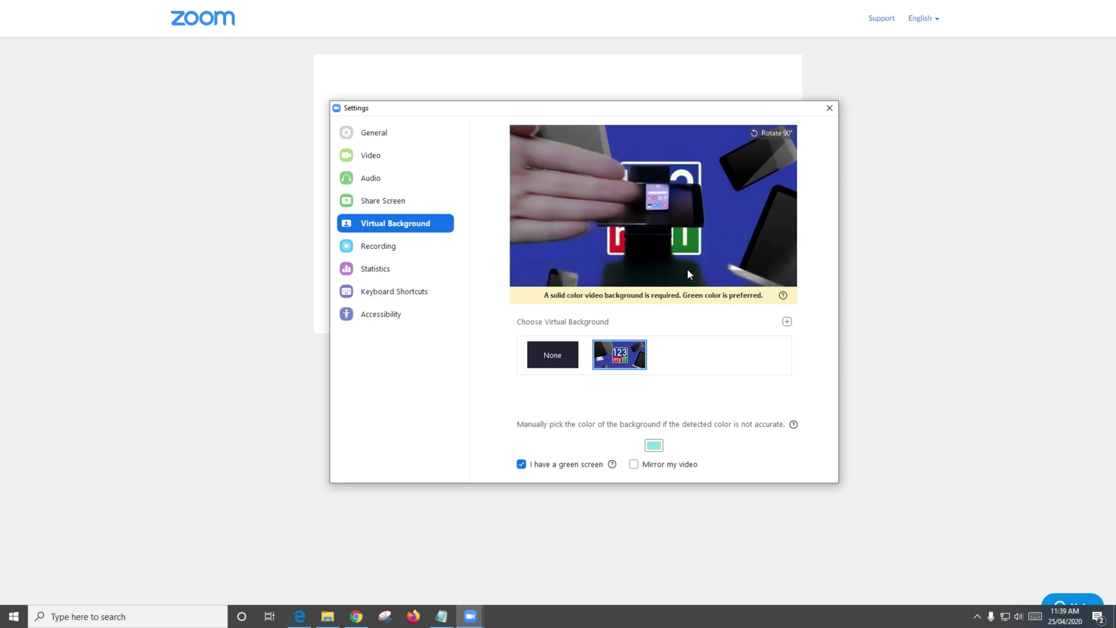
left_click(567, 356)
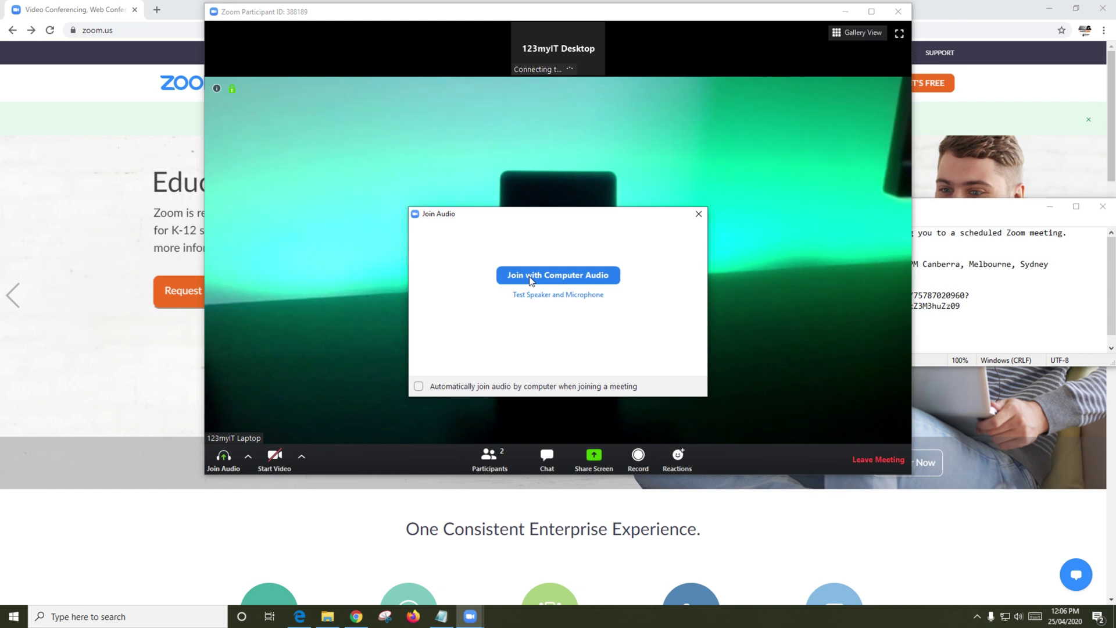
Join computer audio, show the Participants list and group chat, and shift the meeting window slightly.
left_click(531, 278)
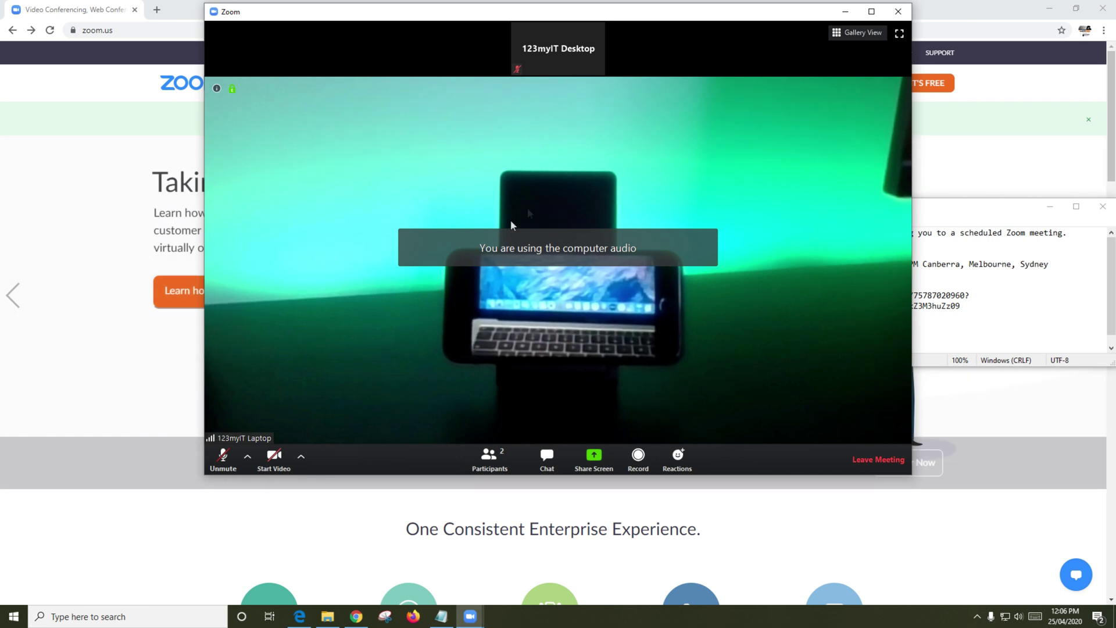
left_click(499, 459)
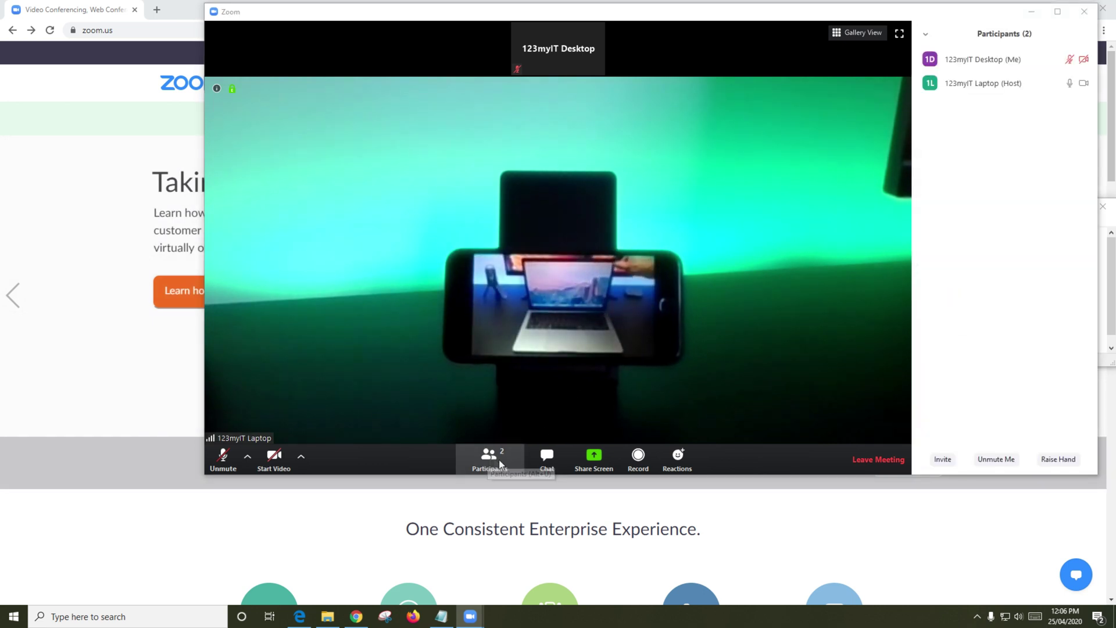
left_click(546, 457)
left_click_drag(798, 15, 738, 48)
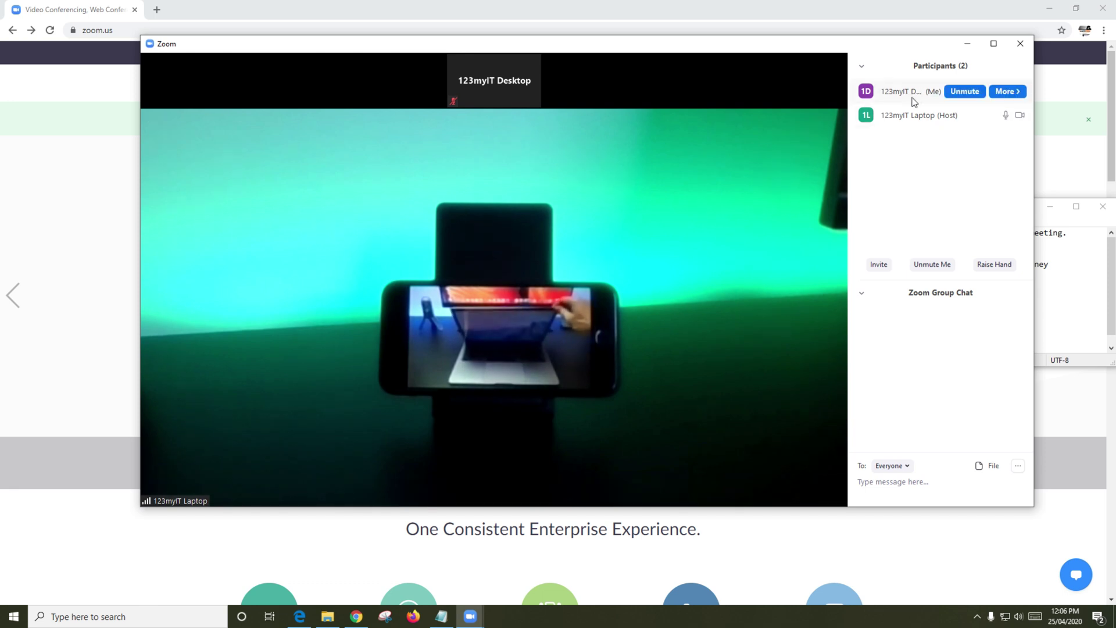
mouse_move(950, 94)
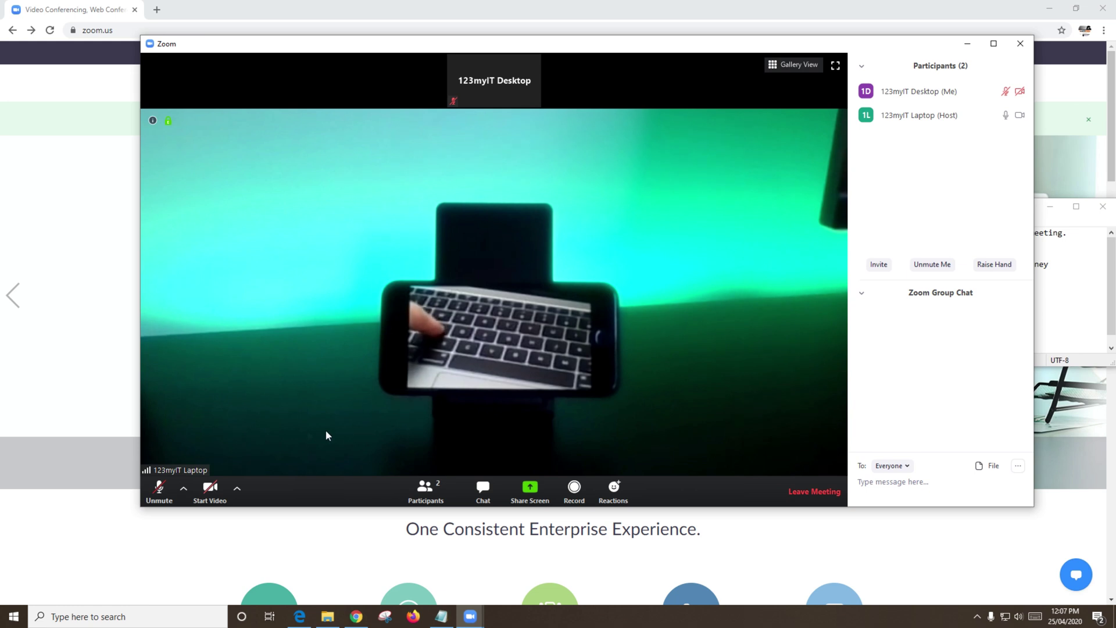
Turn the camera and microphone on, then turn both off again.
left_click(211, 491)
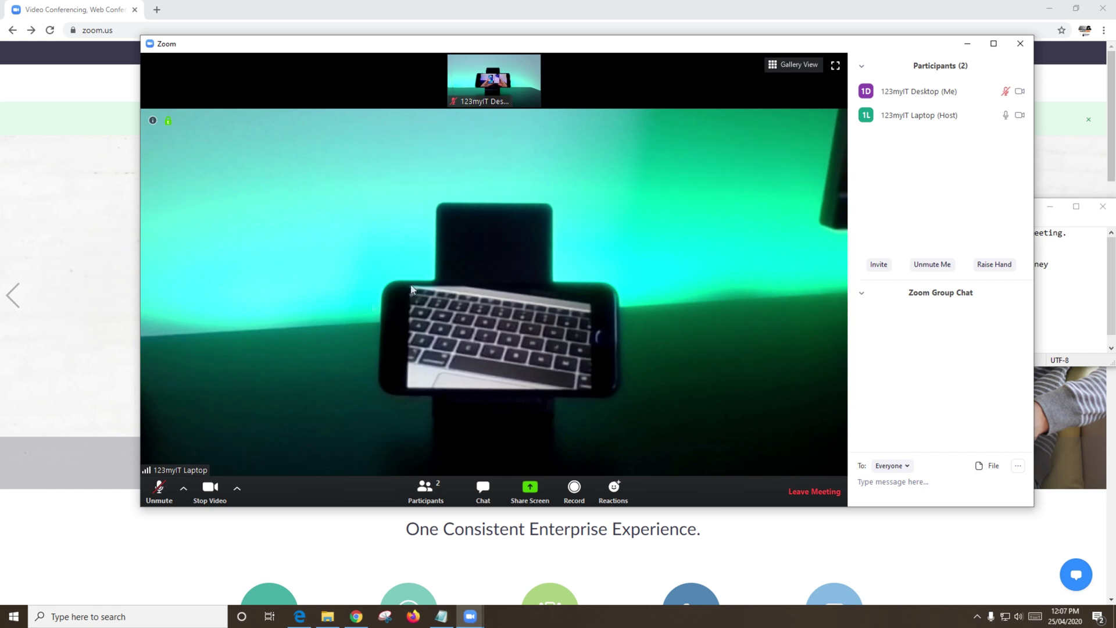
left_click(159, 492)
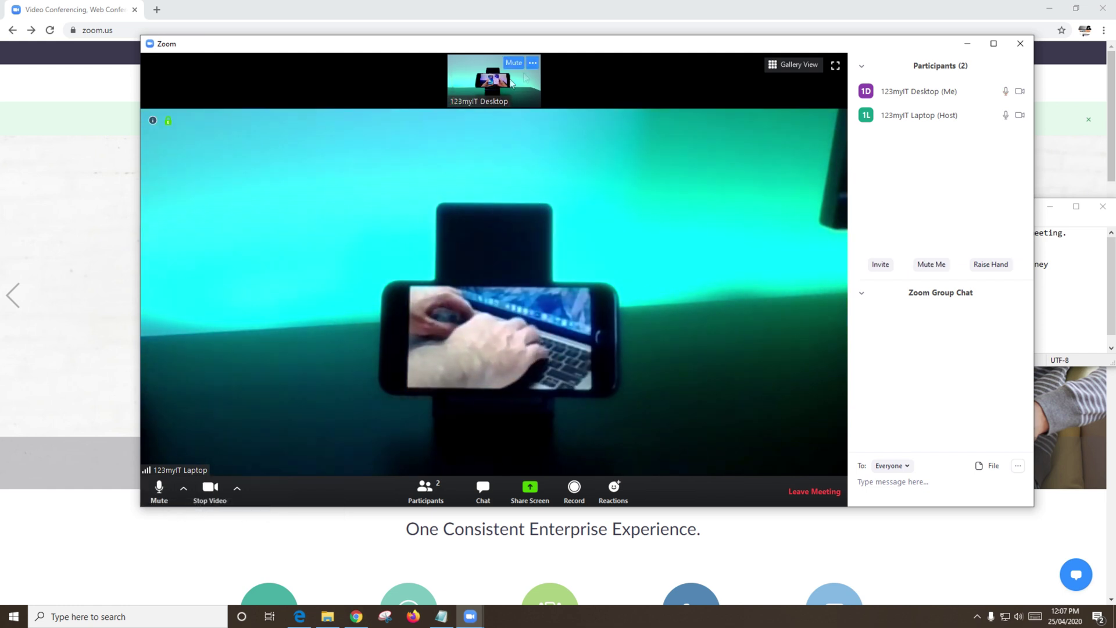
left_click(210, 489)
left_click(158, 492)
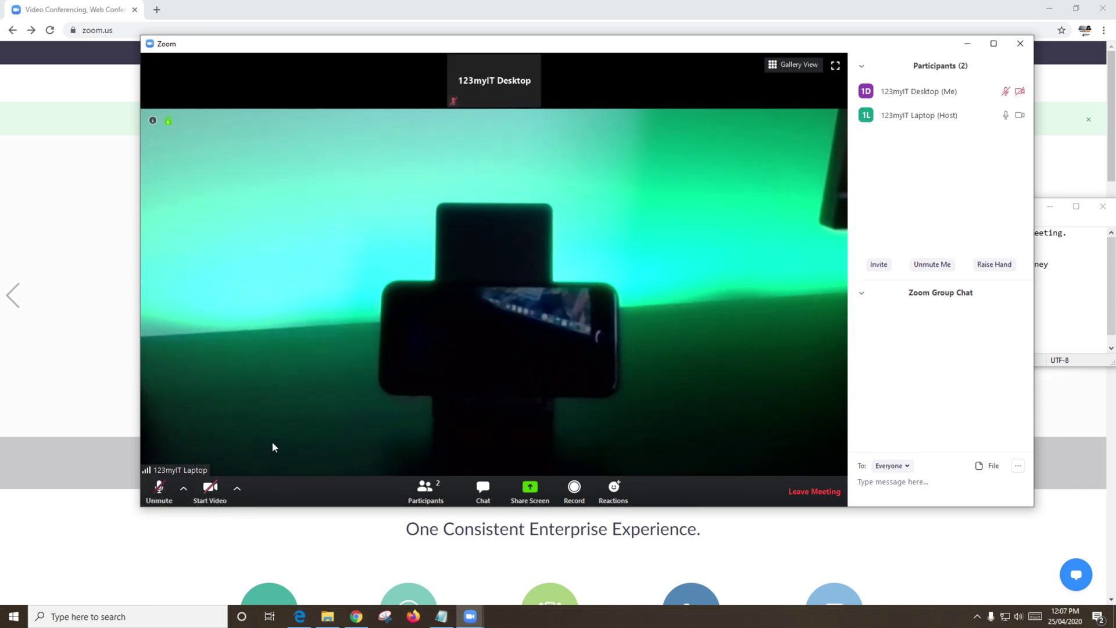
Send clap and thumbs-up reactions to the meeting.
left_click(623, 490)
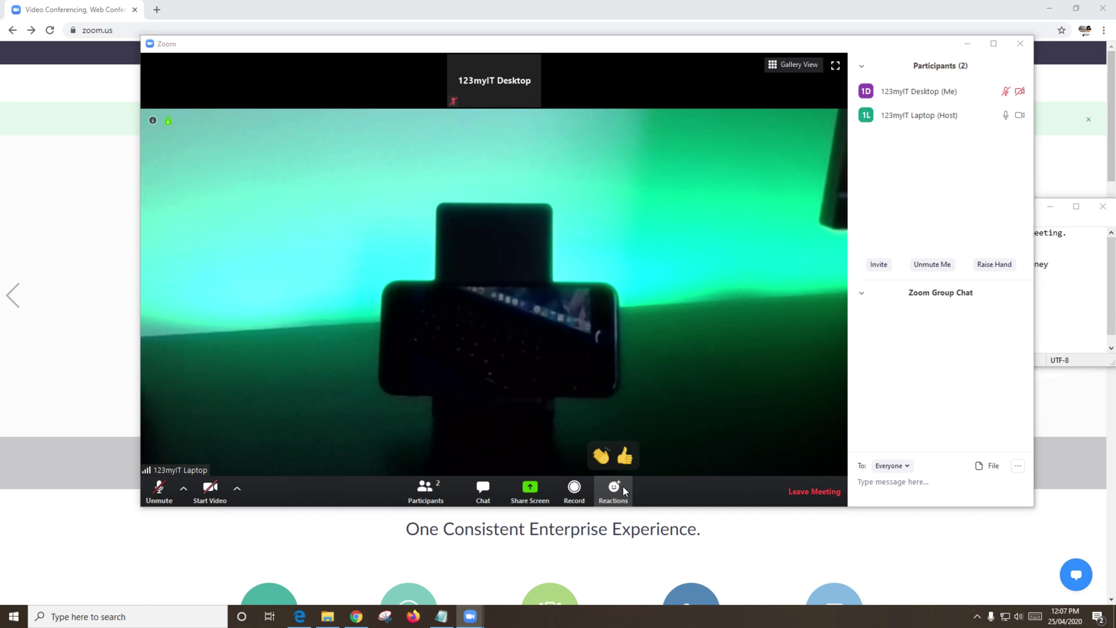
left_click(601, 456)
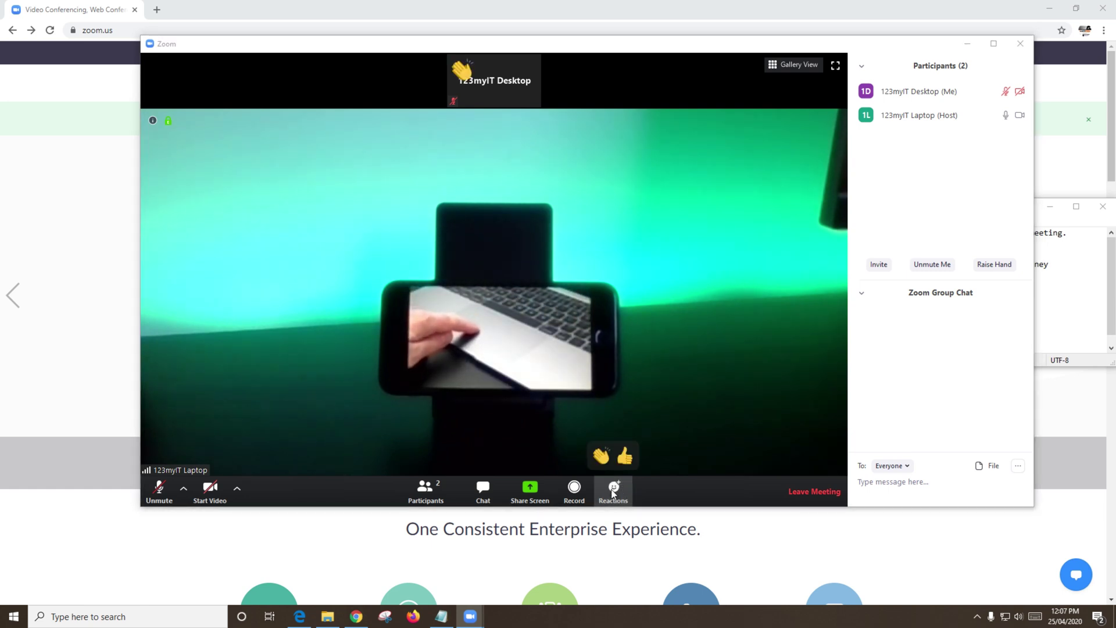
left_click(624, 456)
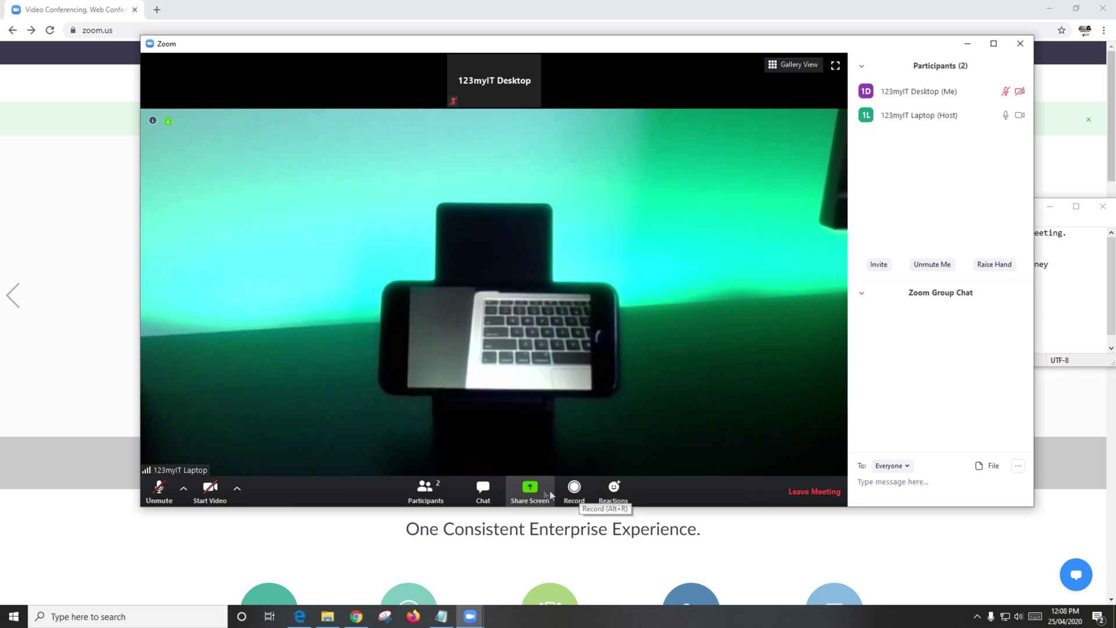
Turn the camera back on, switch between speaker and gallery view, then leave the meeting.
key("alt+v")
left_click(797, 66)
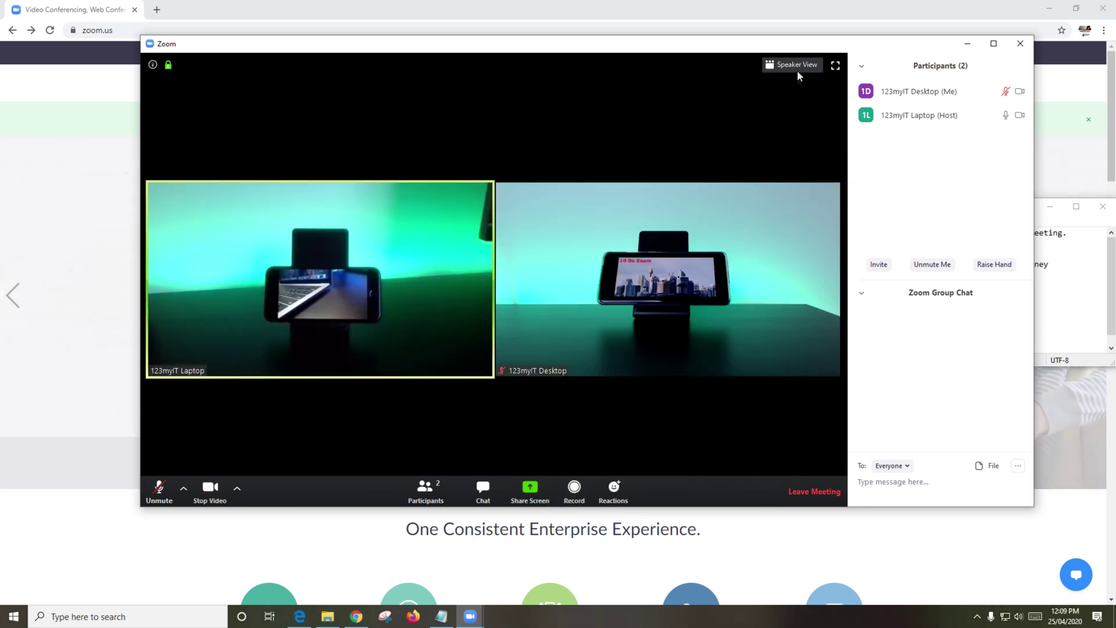
left_click(794, 65)
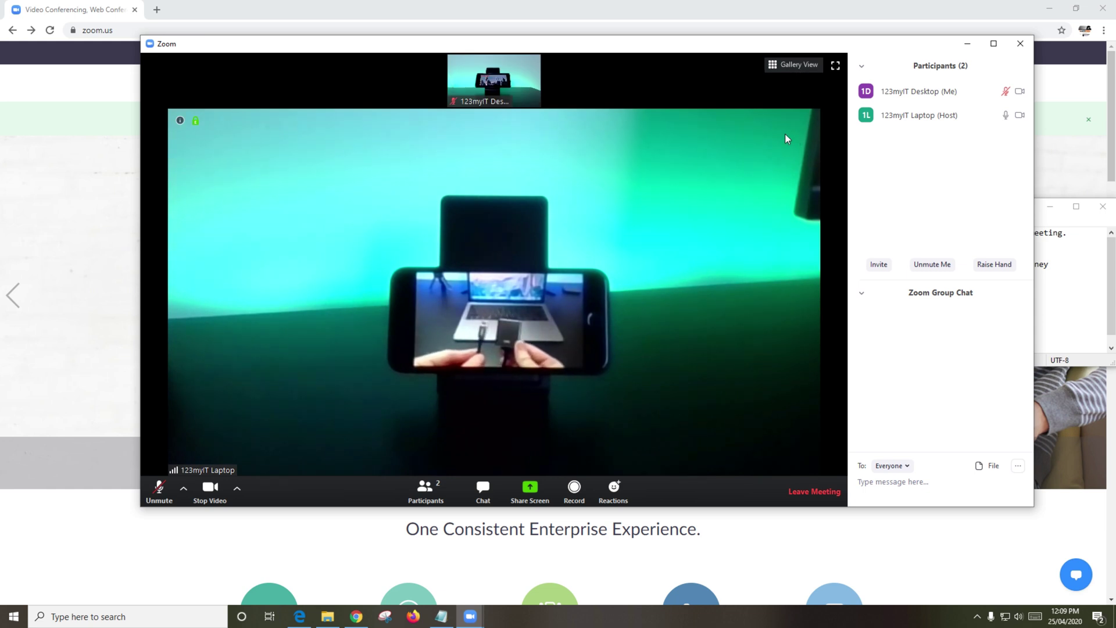
left_click(794, 66)
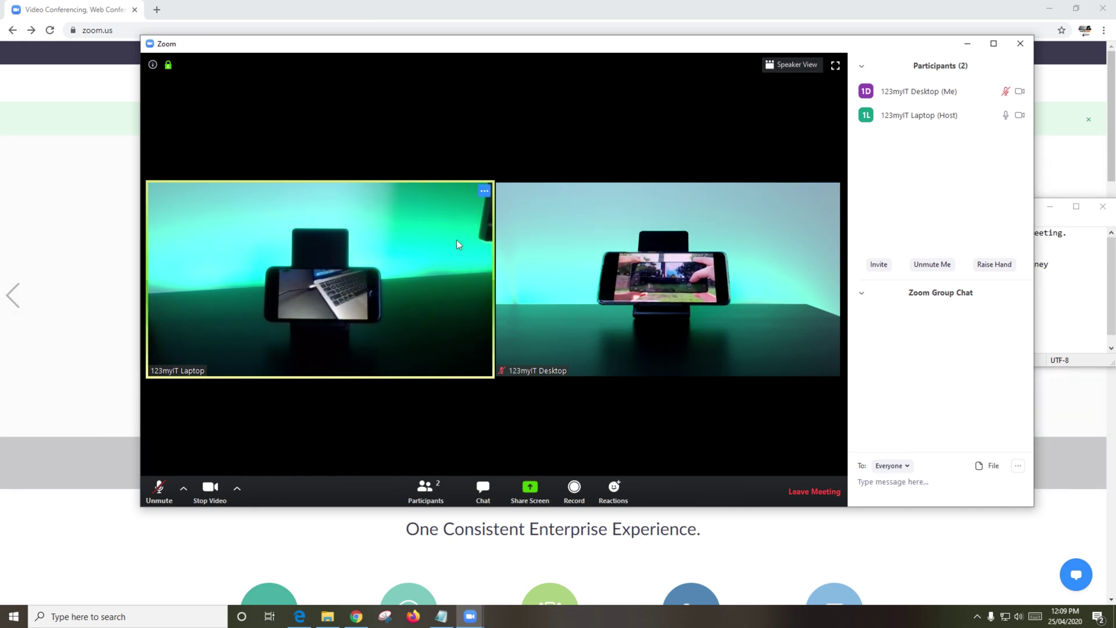
left_click(817, 492)
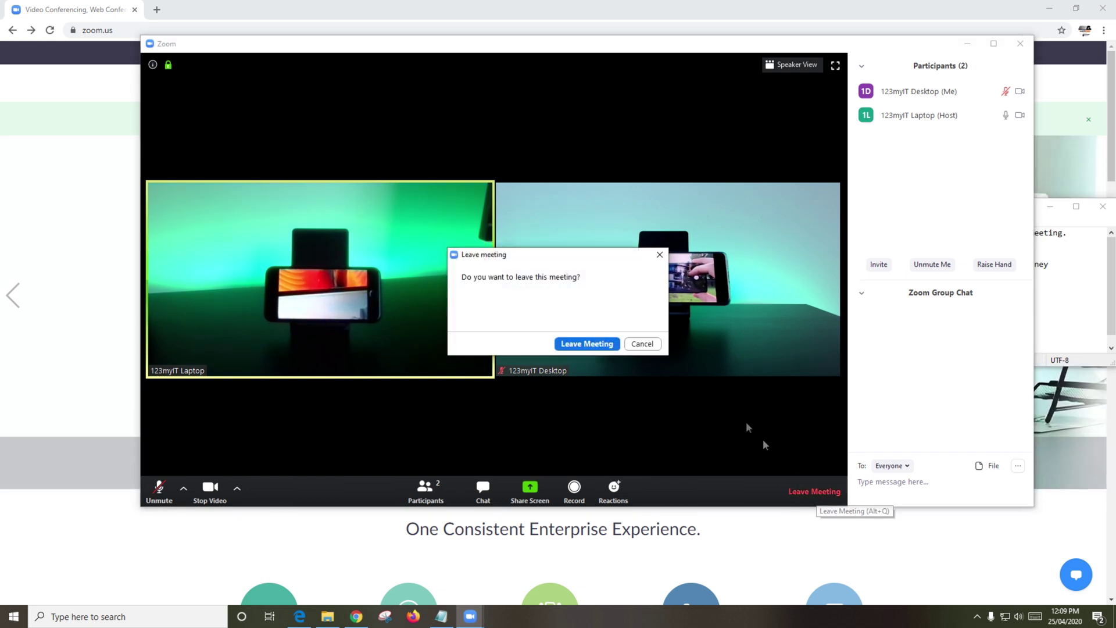
left_click(595, 344)
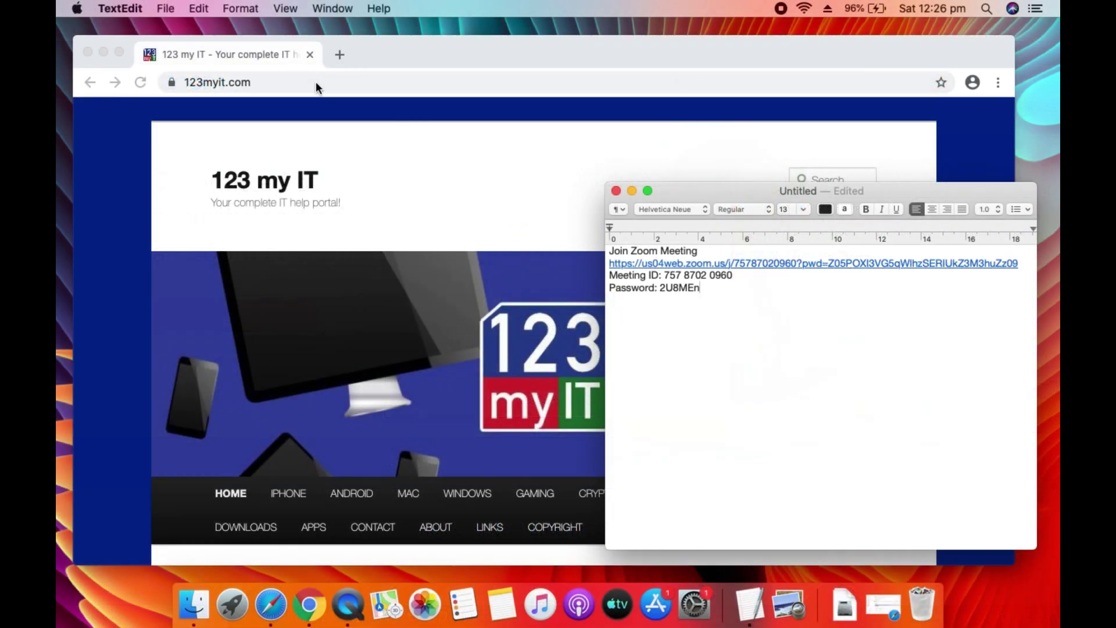
Go to zoom.us in the browser and open its Join a Meeting page.
left_click(311, 81)
type("zoom.us")
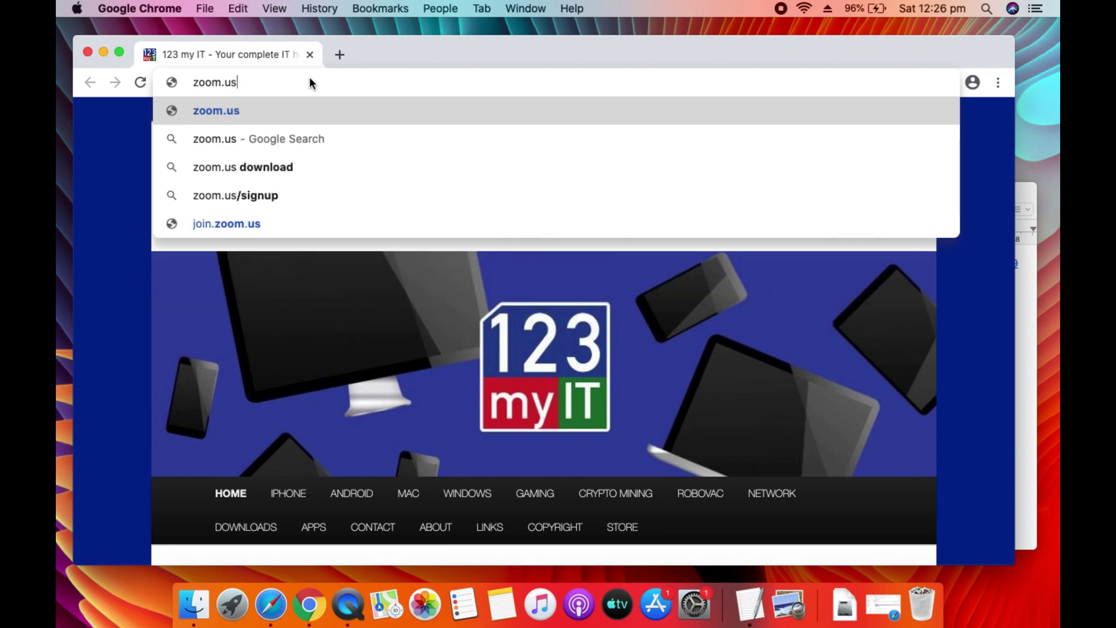
key("Return")
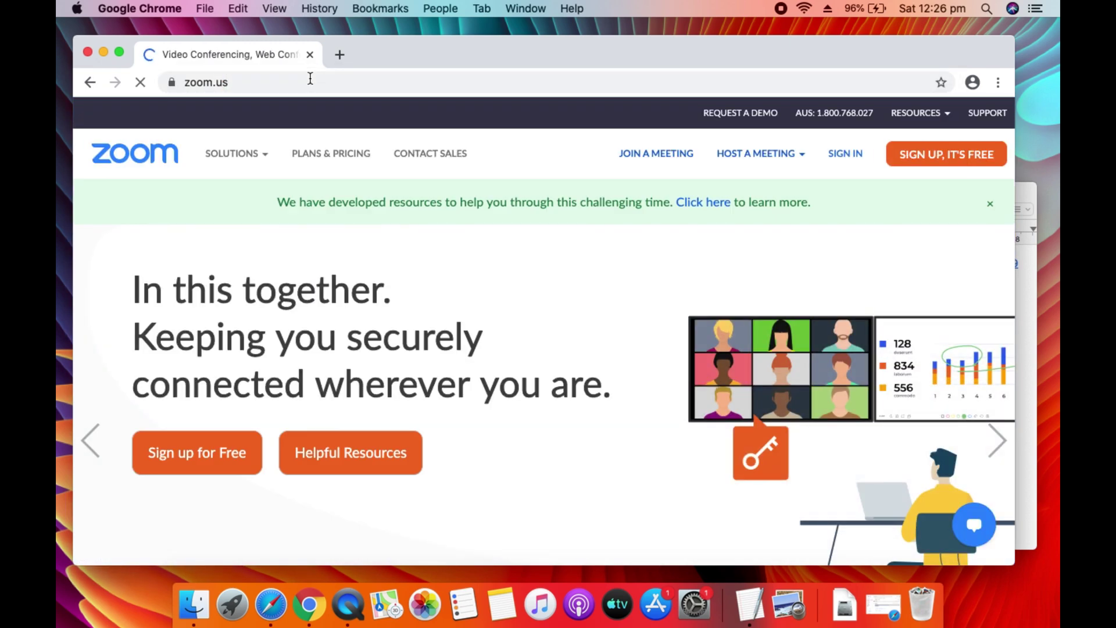
left_click(645, 155)
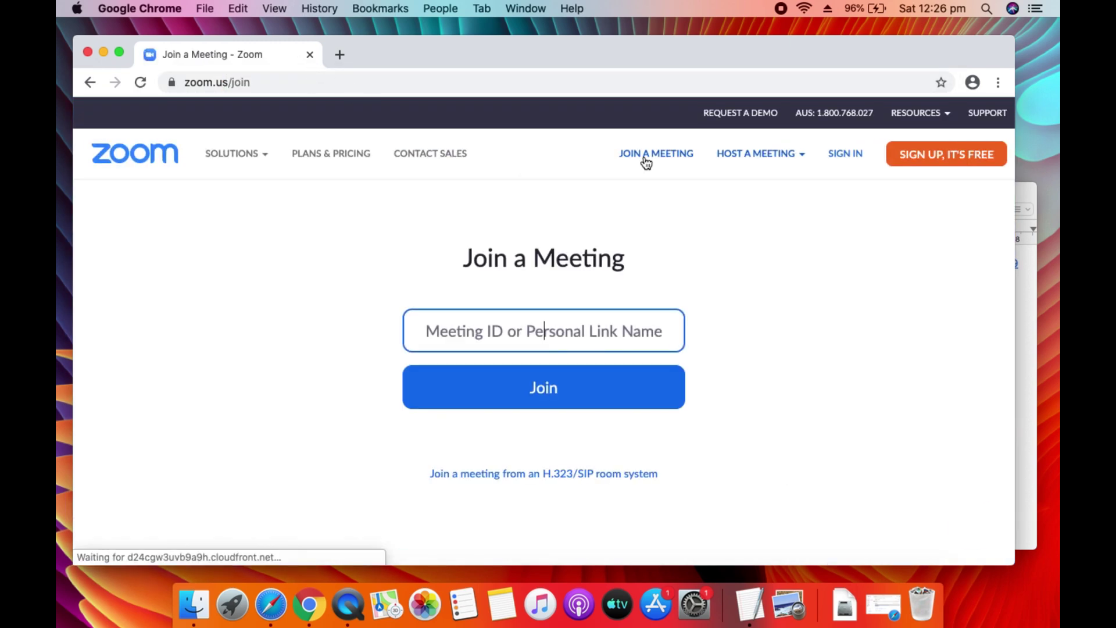
Copy the meeting ID from the TextEdit invitation into the Meeting ID field and join.
key("super+Tab")
right_click(680, 274)
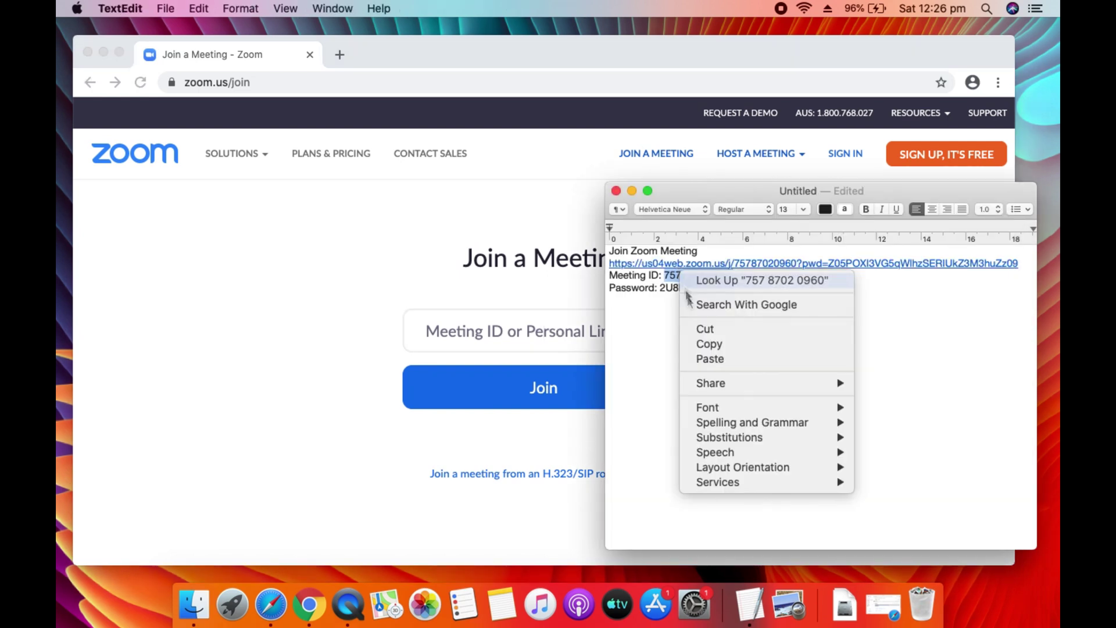
left_click(686, 345)
left_click(560, 326)
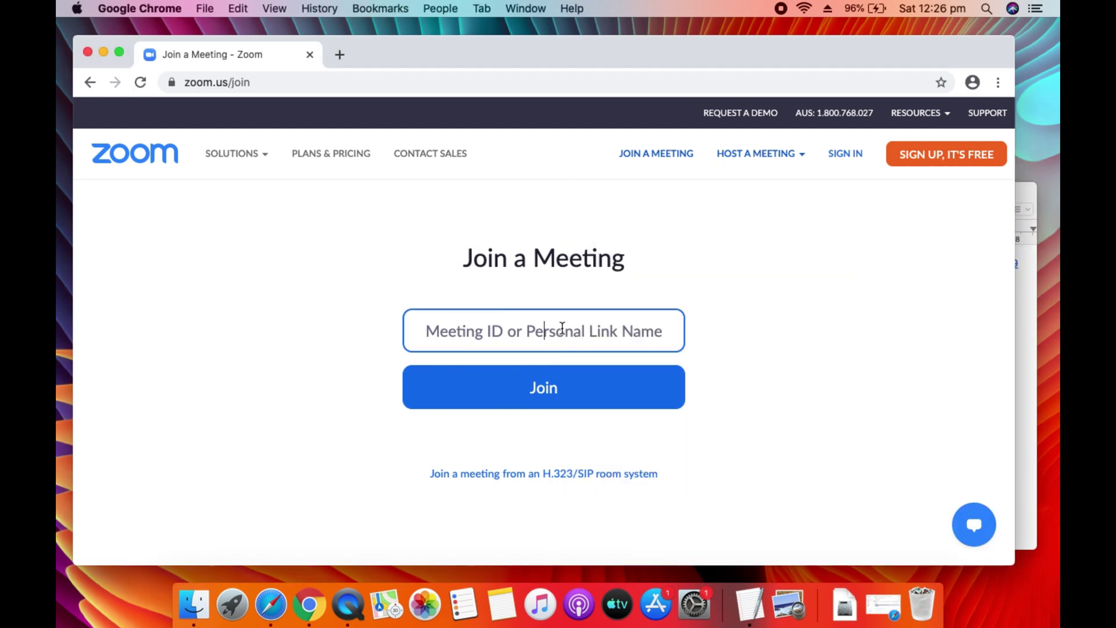
right_click(561, 326)
left_click(591, 428)
left_click(557, 394)
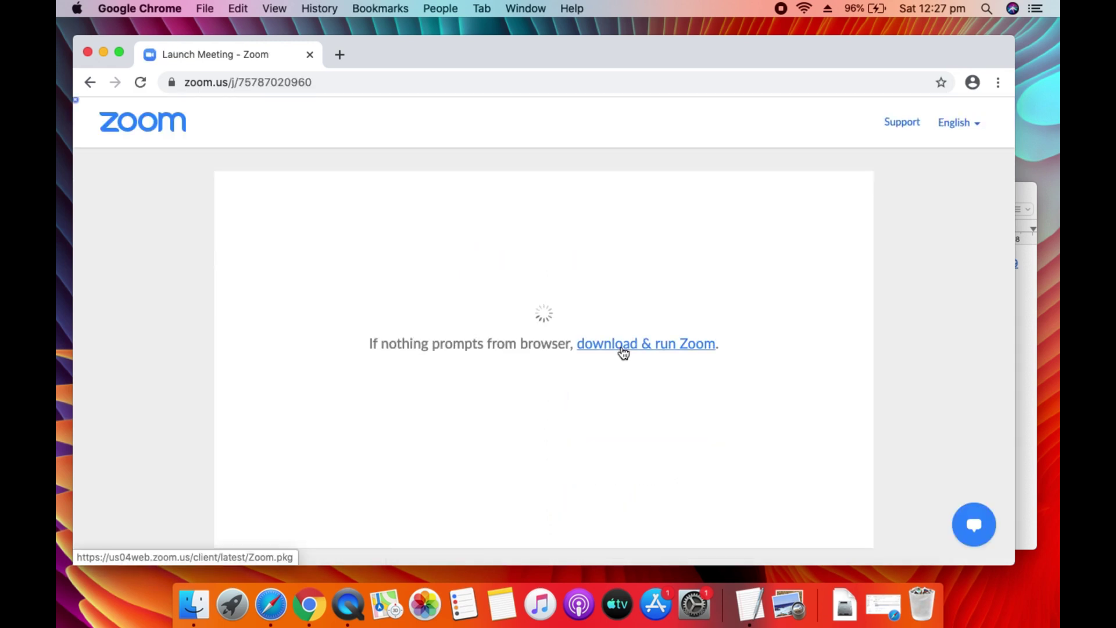
Download the Zoom installer, open it when finished, and install with the account password.
left_click(622, 349)
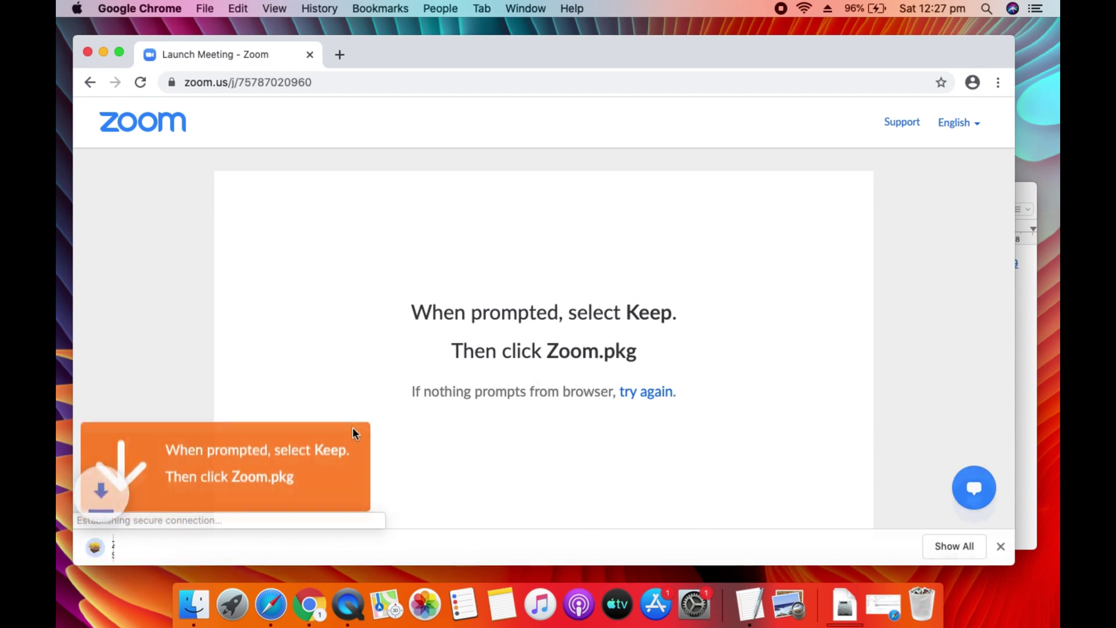
left_click(231, 547)
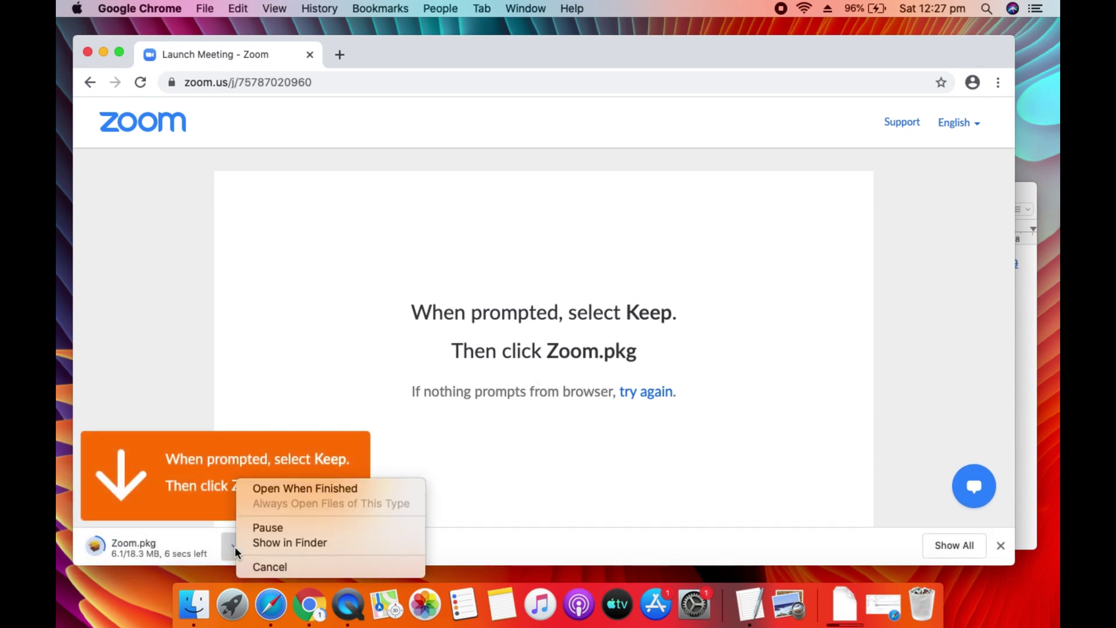
left_click(267, 489)
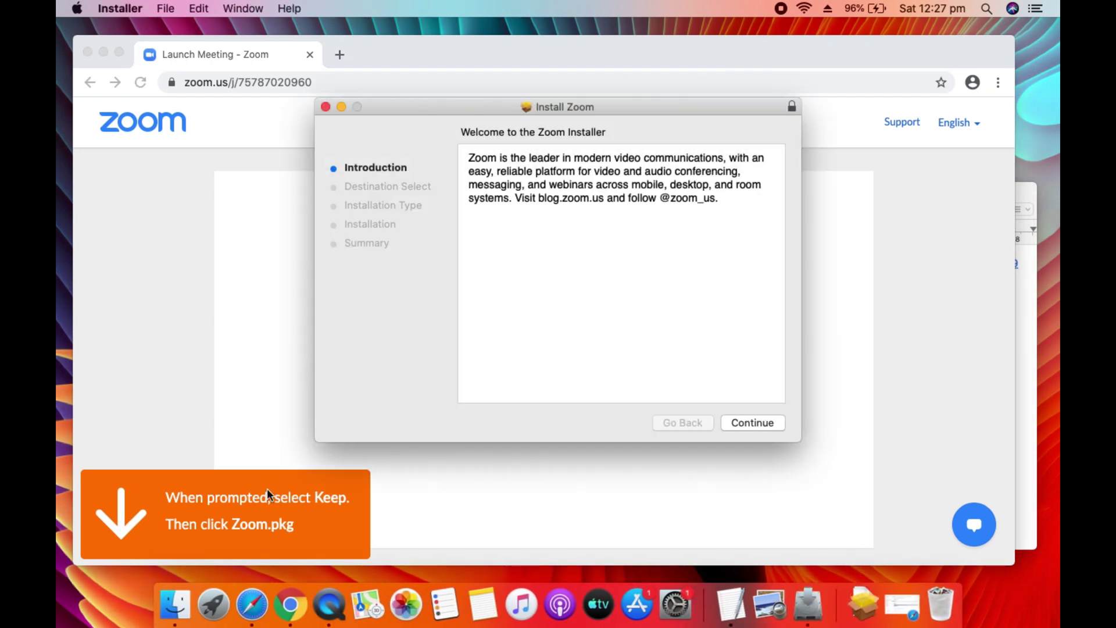
left_click(760, 423)
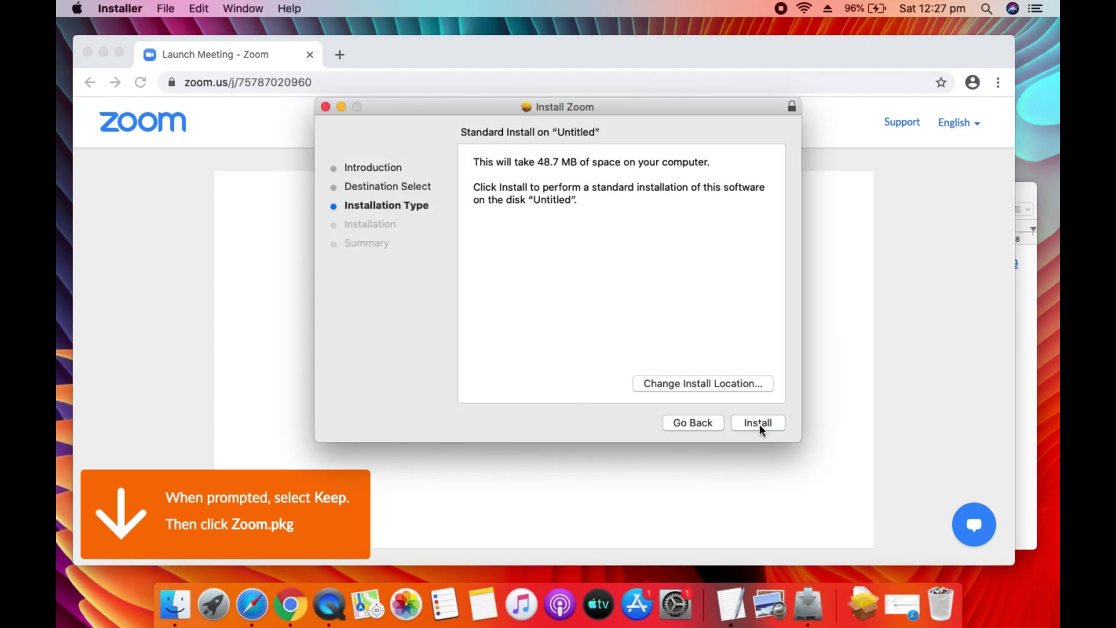
left_click(759, 423)
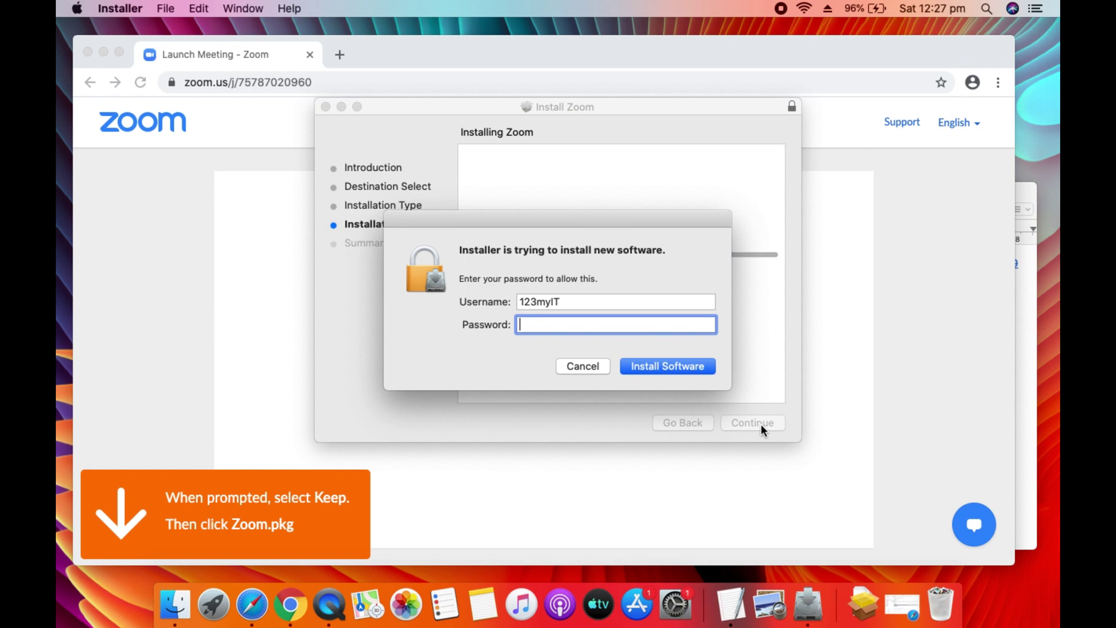
key("Return")
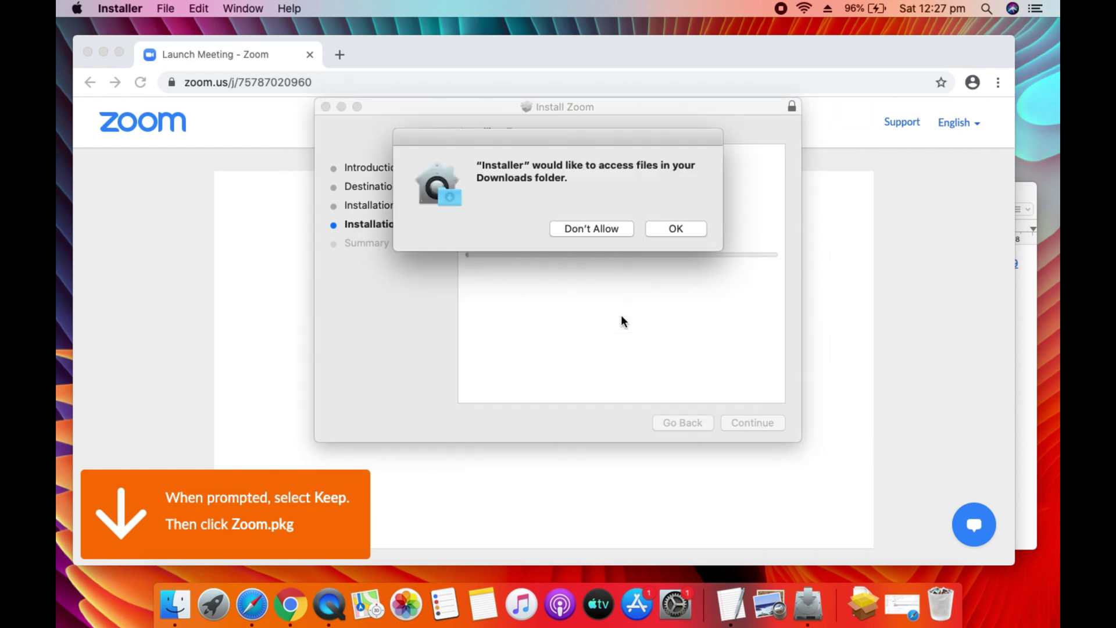
Allow Downloads folder access, close the finished installer, and move the package to the Bin.
left_click(668, 226)
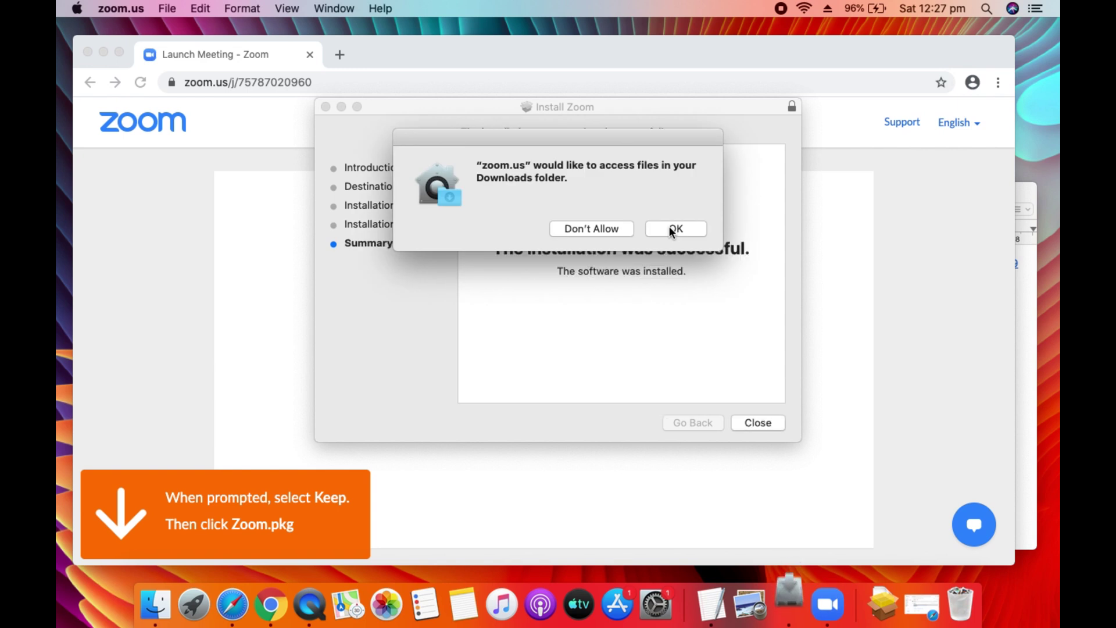
left_click(669, 231)
left_click(753, 427)
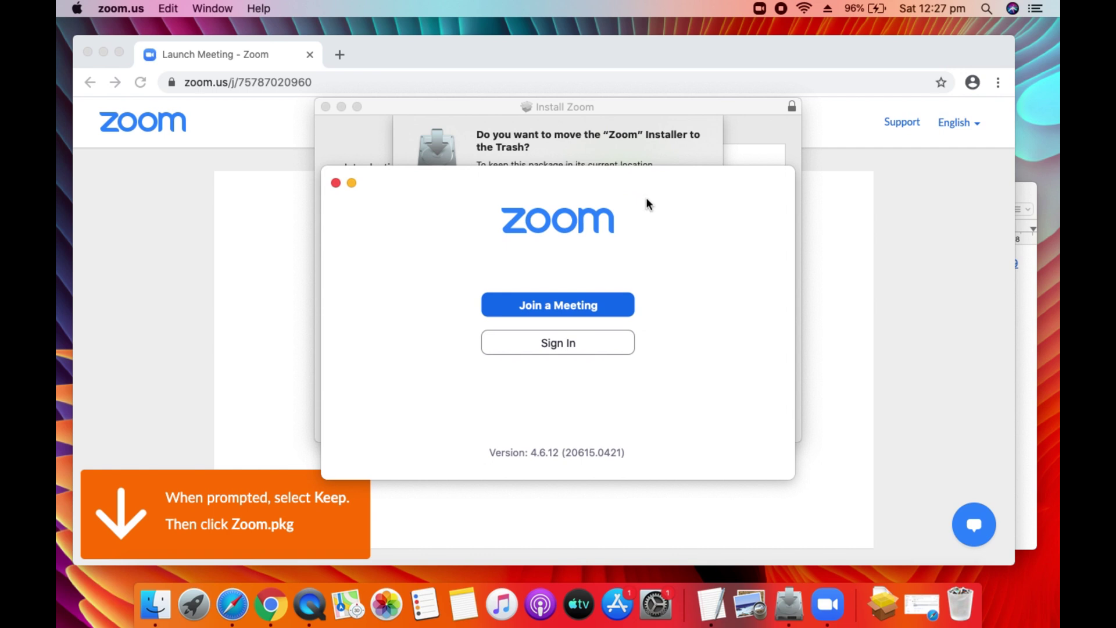
left_click(650, 162)
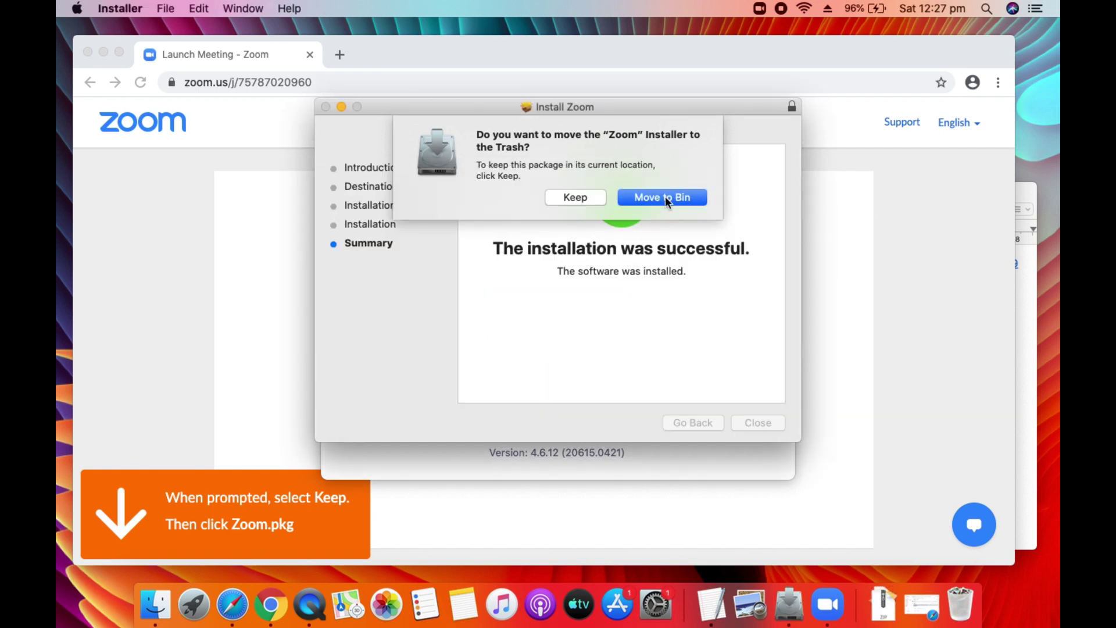
left_click(665, 197)
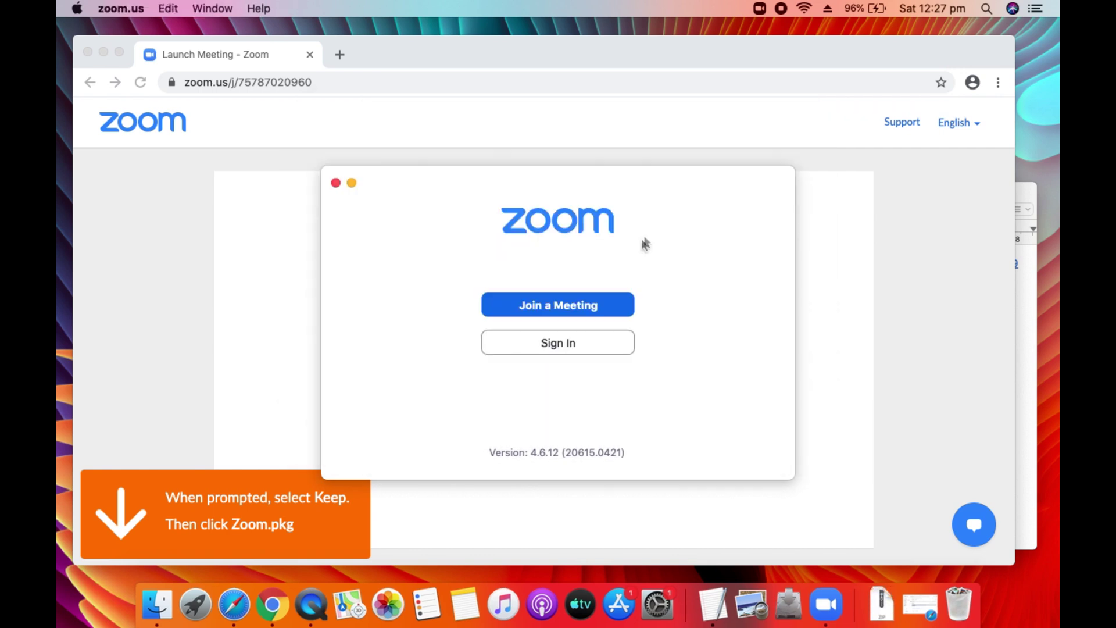
Join from the client with the pasted meeting ID, name 123myit MAC, and video turned off.
left_click(585, 308)
right_click(572, 279)
left_click(586, 314)
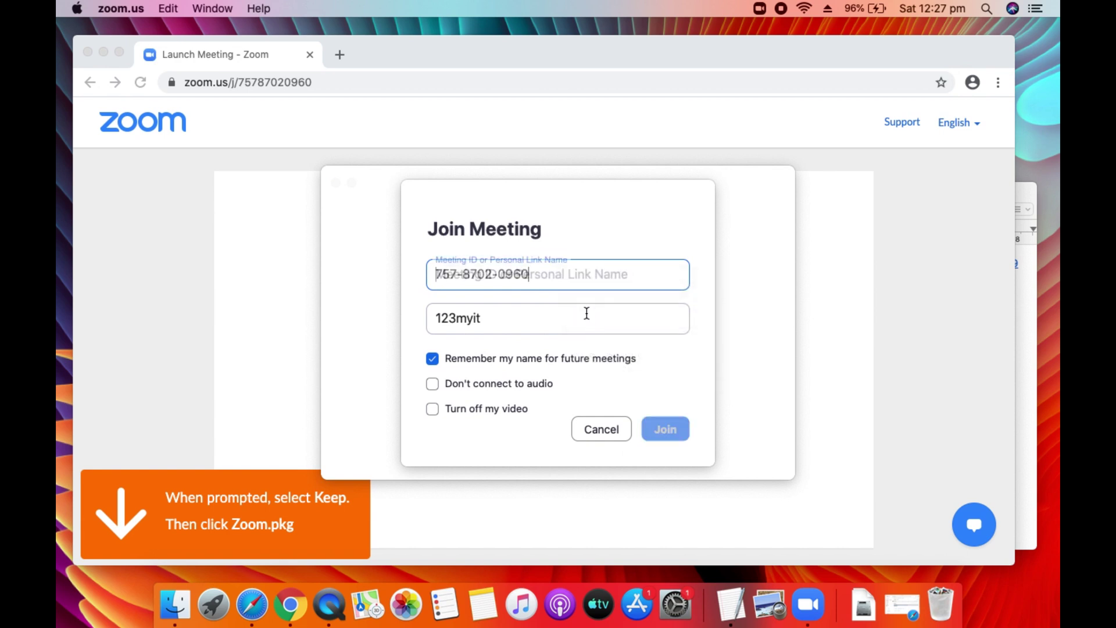
left_click(490, 319)
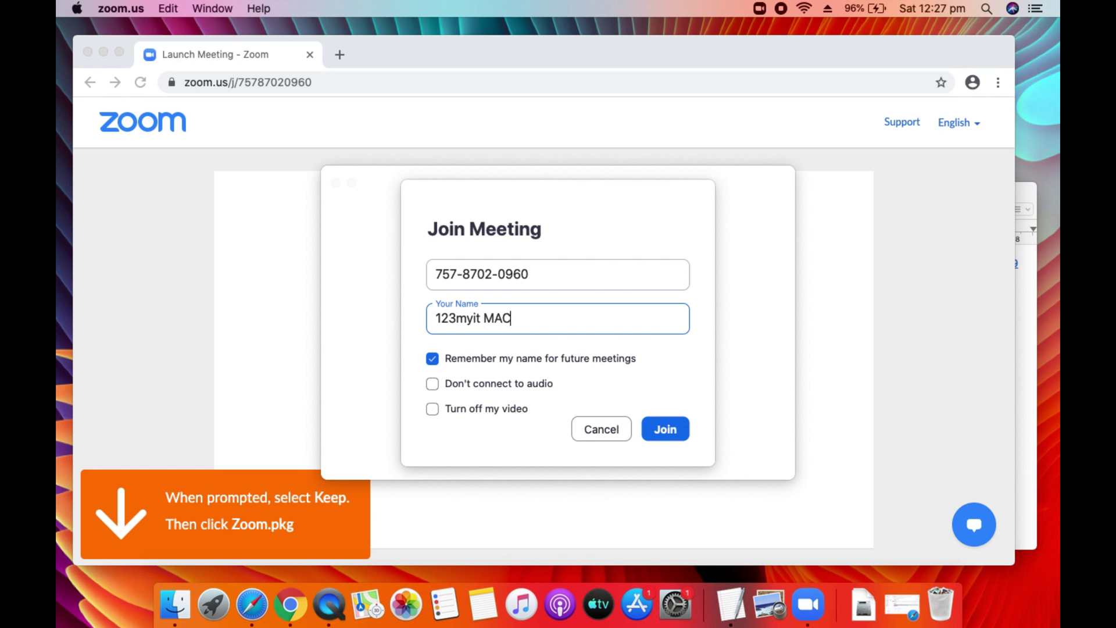
left_click(432, 409)
left_click(674, 430)
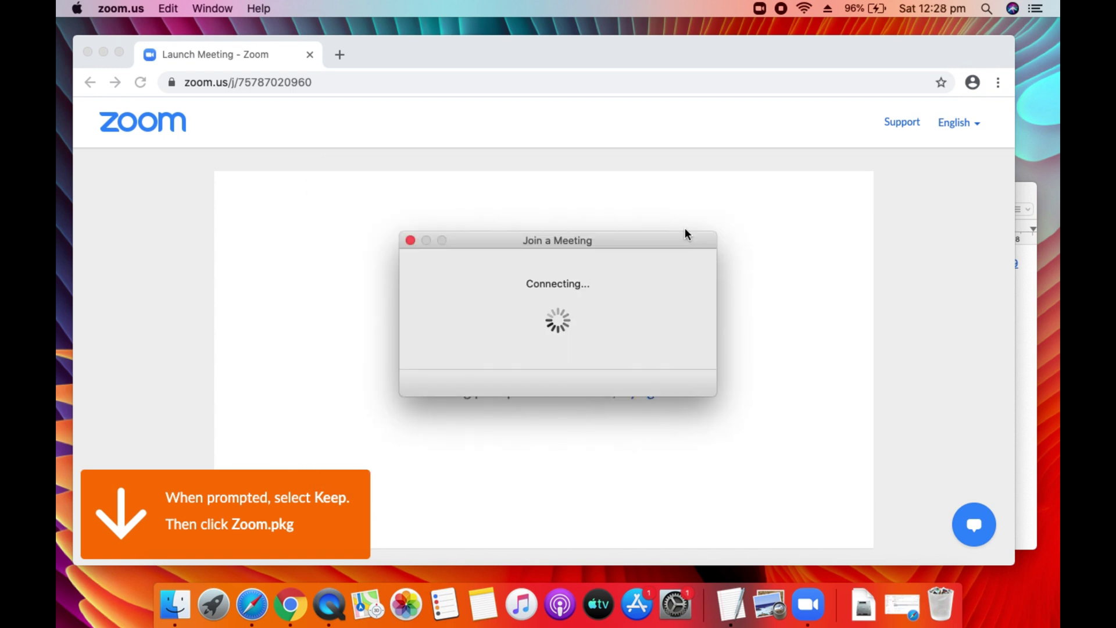
Copy the meeting password from the TextEdit invitation, paste it, and enter the meeting.
left_click(536, 314)
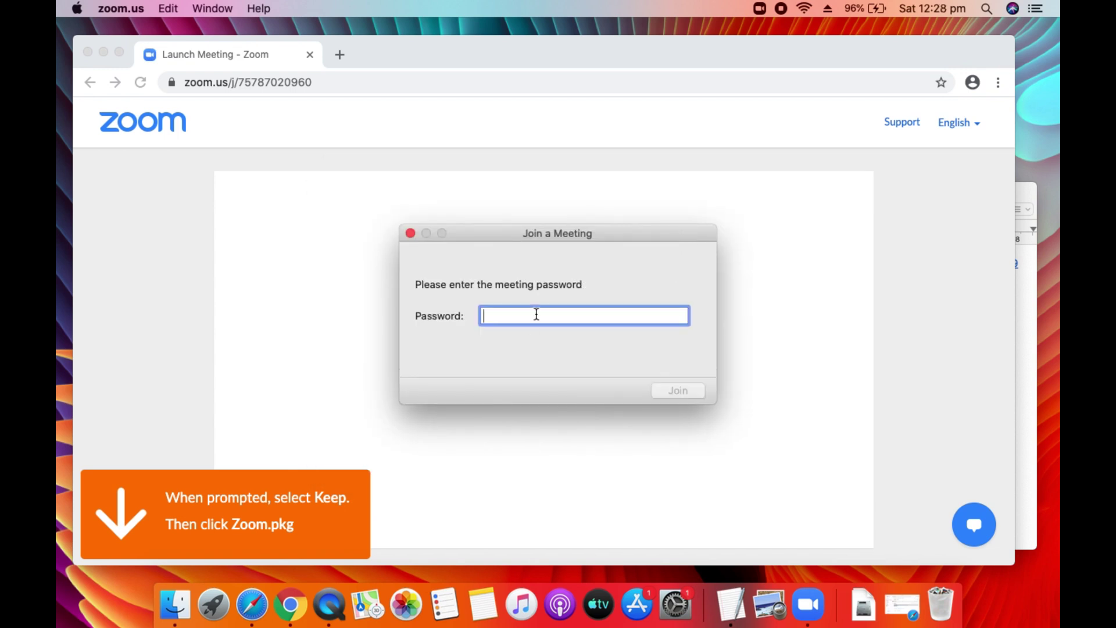
left_click(731, 603)
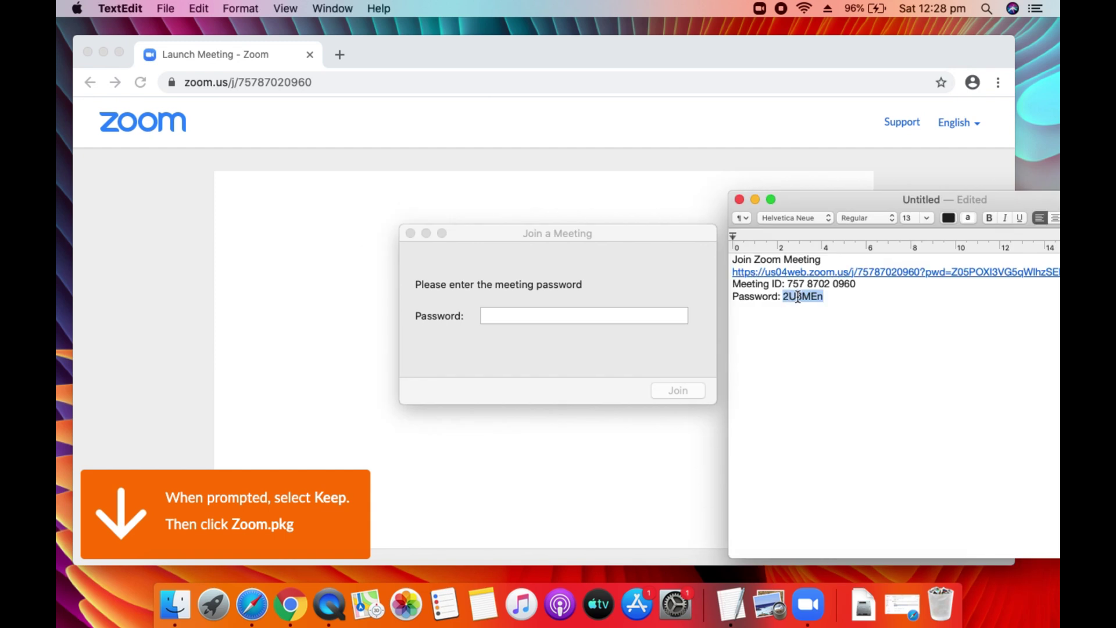
right_click(798, 297)
left_click(807, 362)
left_click(635, 318)
right_click(621, 314)
left_click(632, 351)
left_click(667, 389)
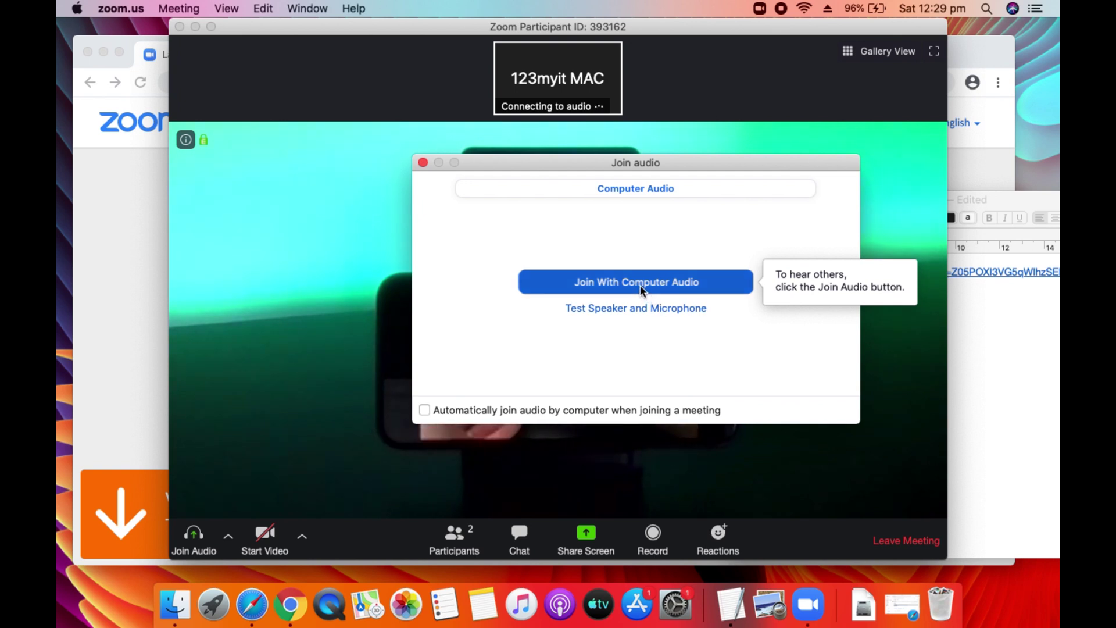
Join computer audio, mute the microphone, and show the participants list and chat.
left_click(640, 284)
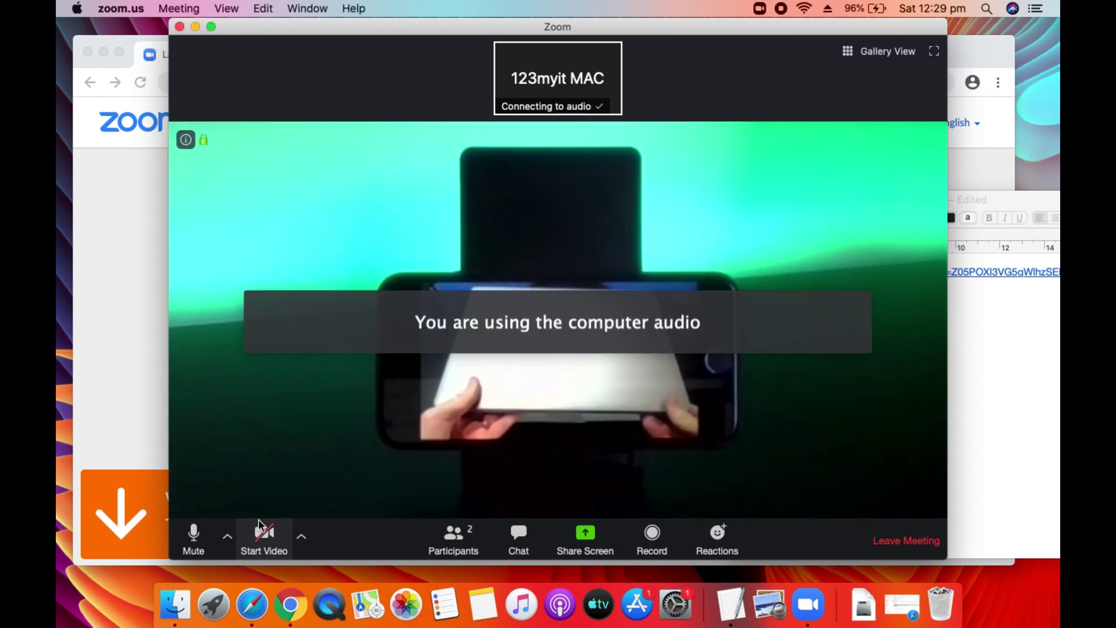
left_click(194, 538)
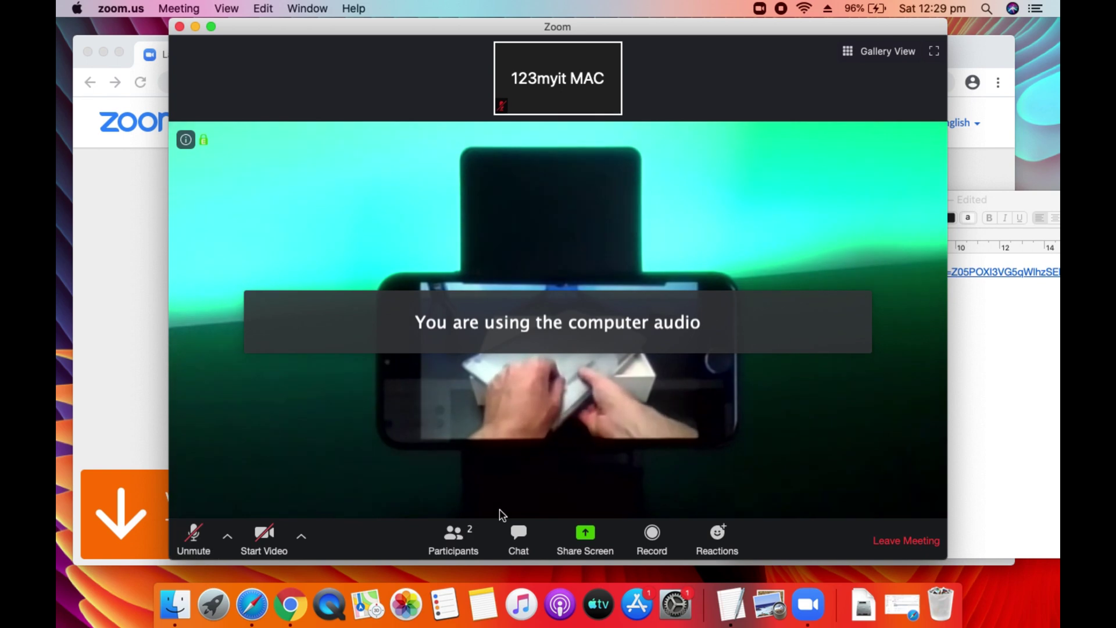
left_click(454, 538)
left_click(398, 544)
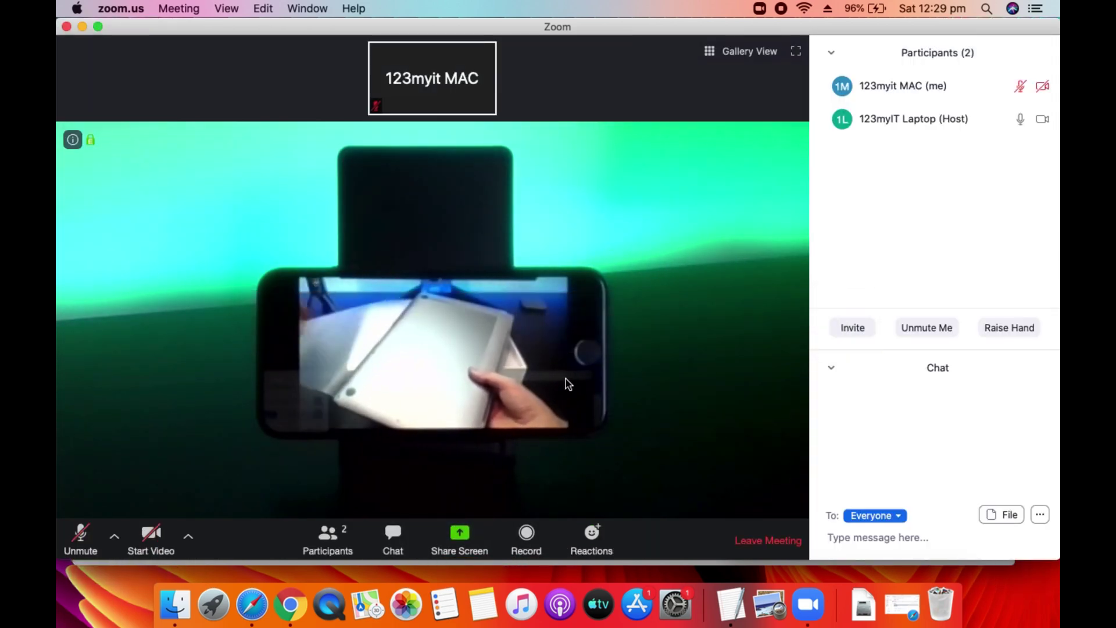
mouse_move(919, 101)
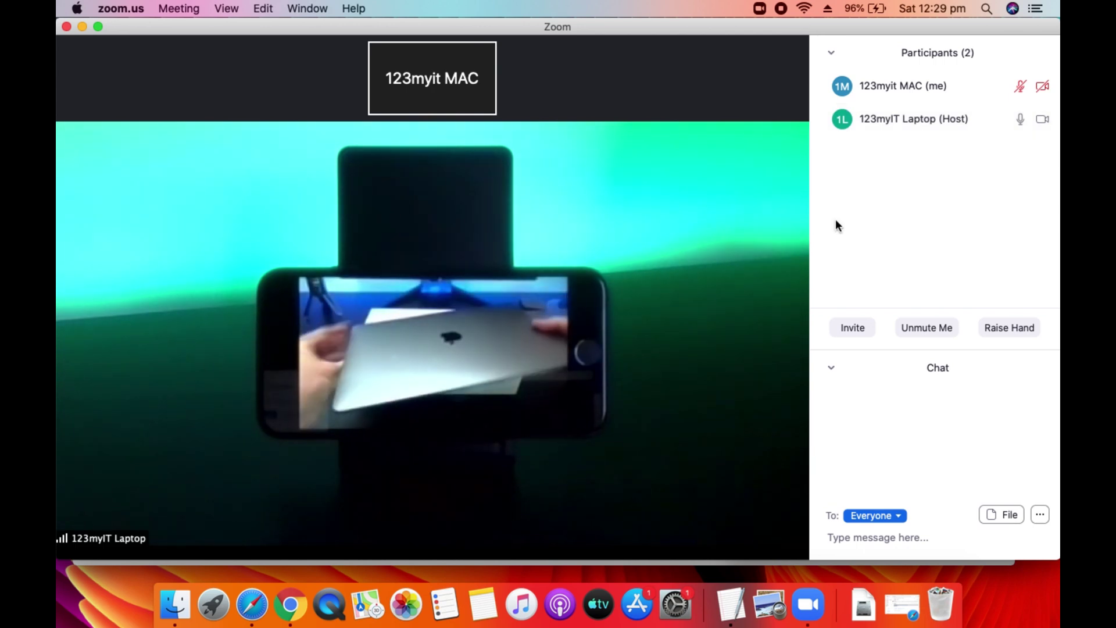
Send a clapping reaction to the meeting.
mouse_move(530, 308)
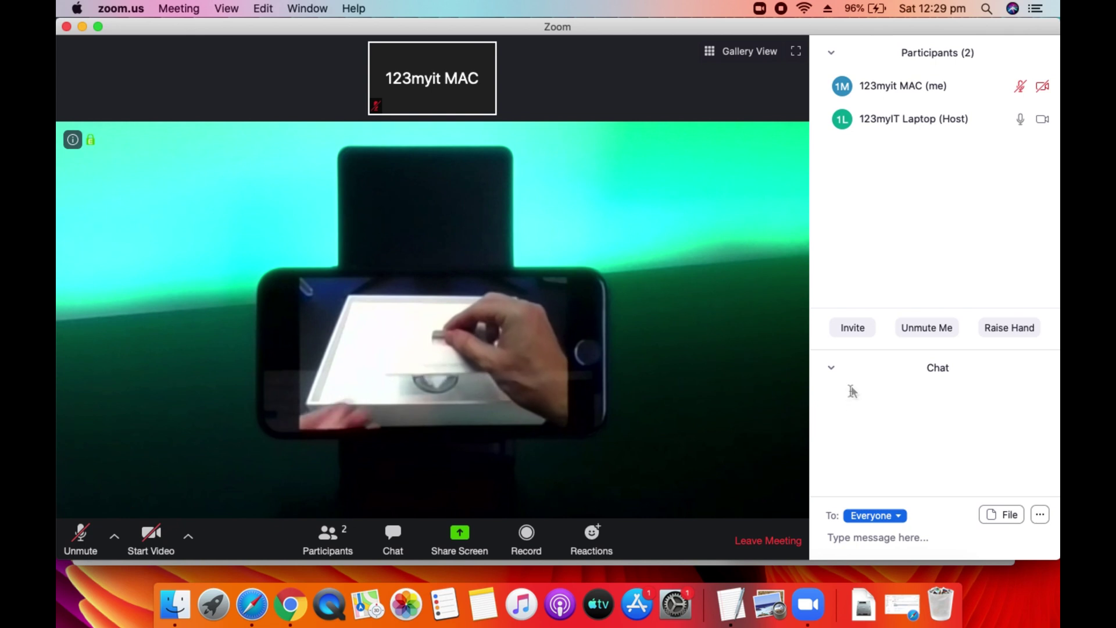
left_click(594, 543)
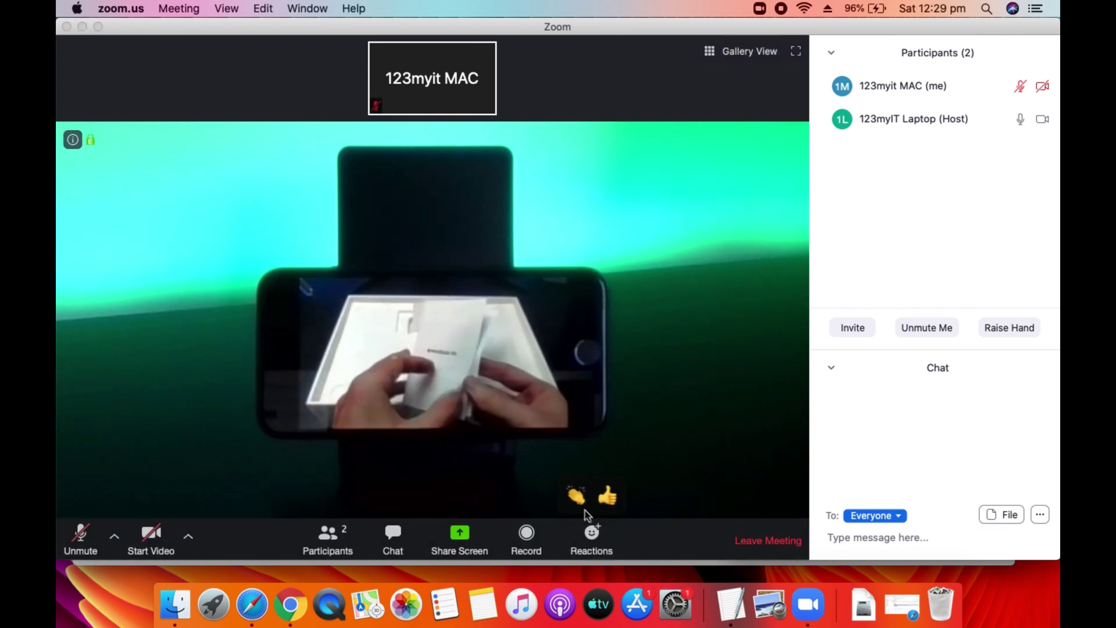
left_click(578, 494)
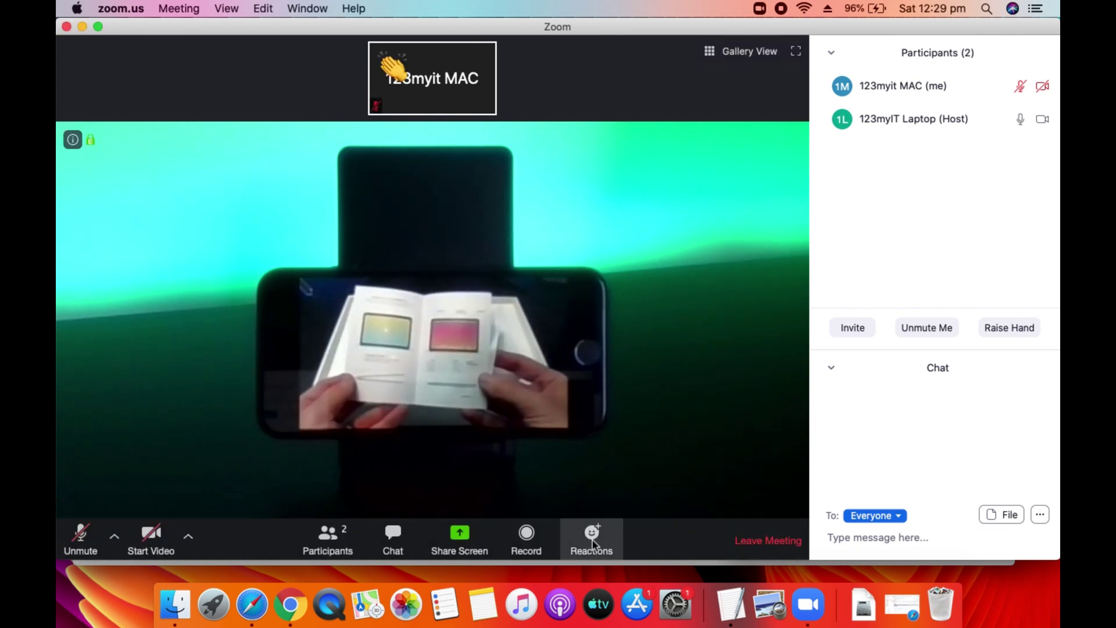